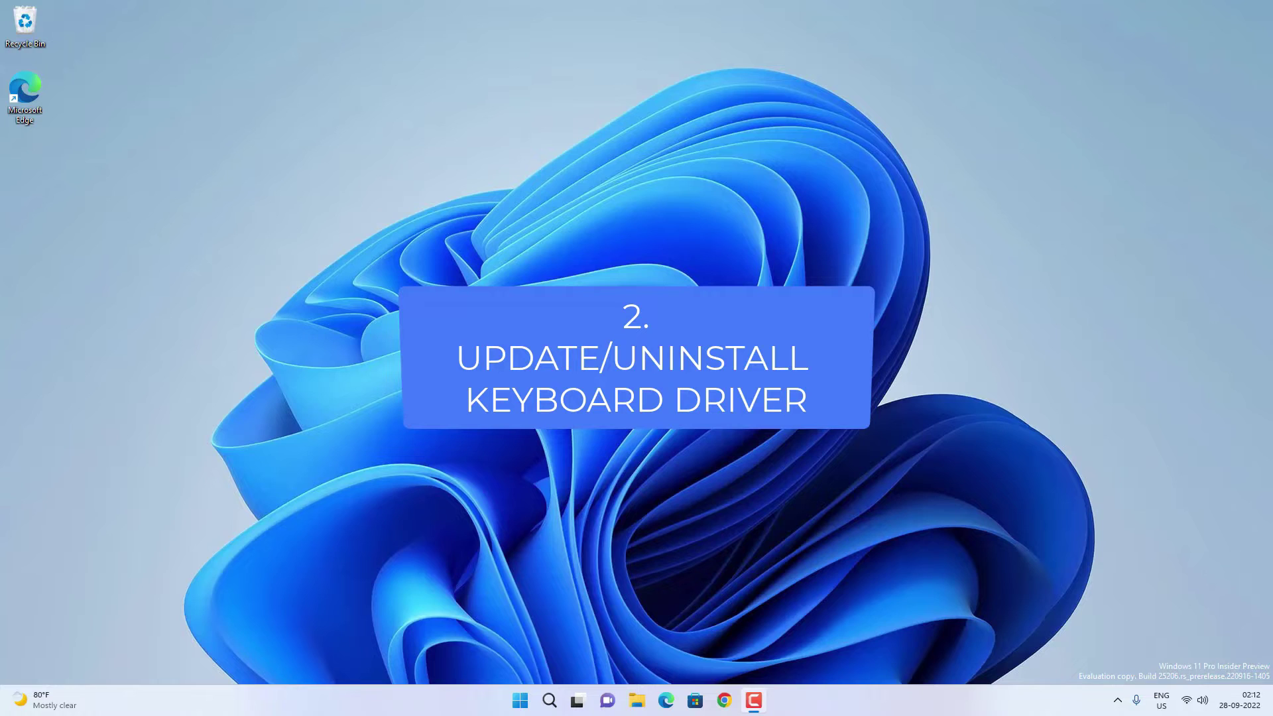
- Search for 'DEVICE' and open Device Manager, centred on screen
left_click(550, 706)
type("DEVICE")
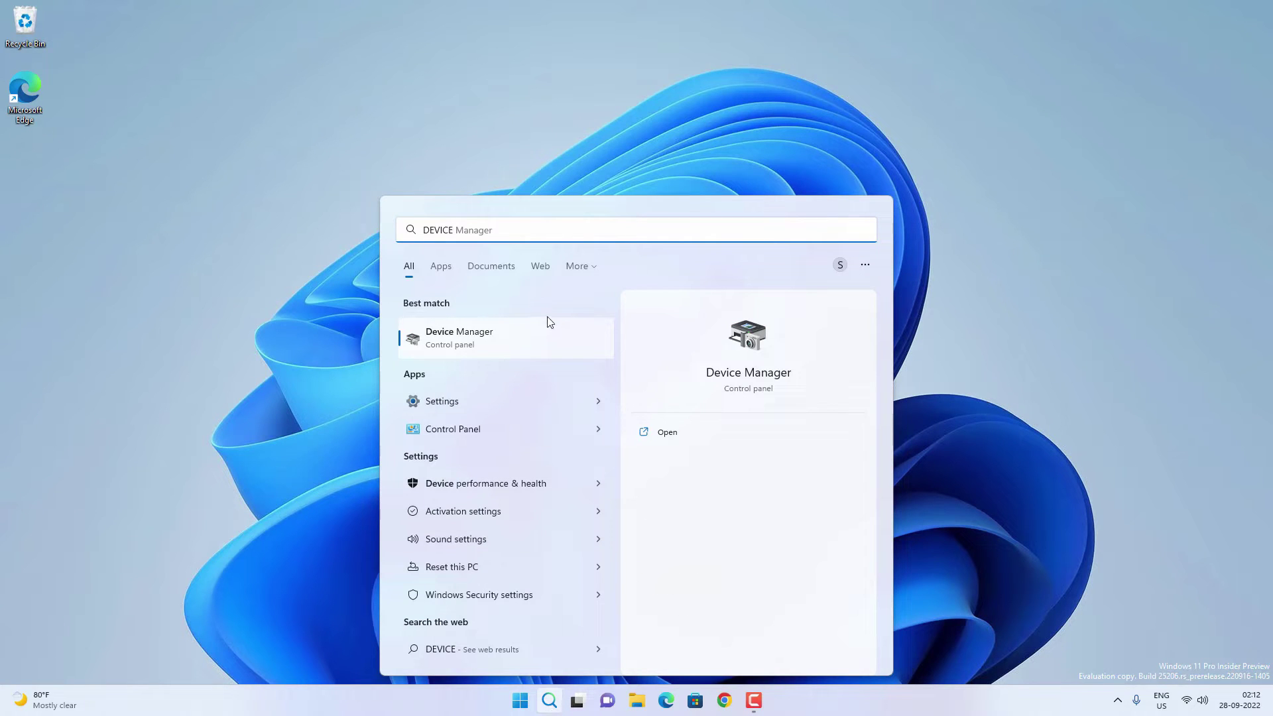
left_click(534, 333)
left_click_drag(407, 42, 661, 155)
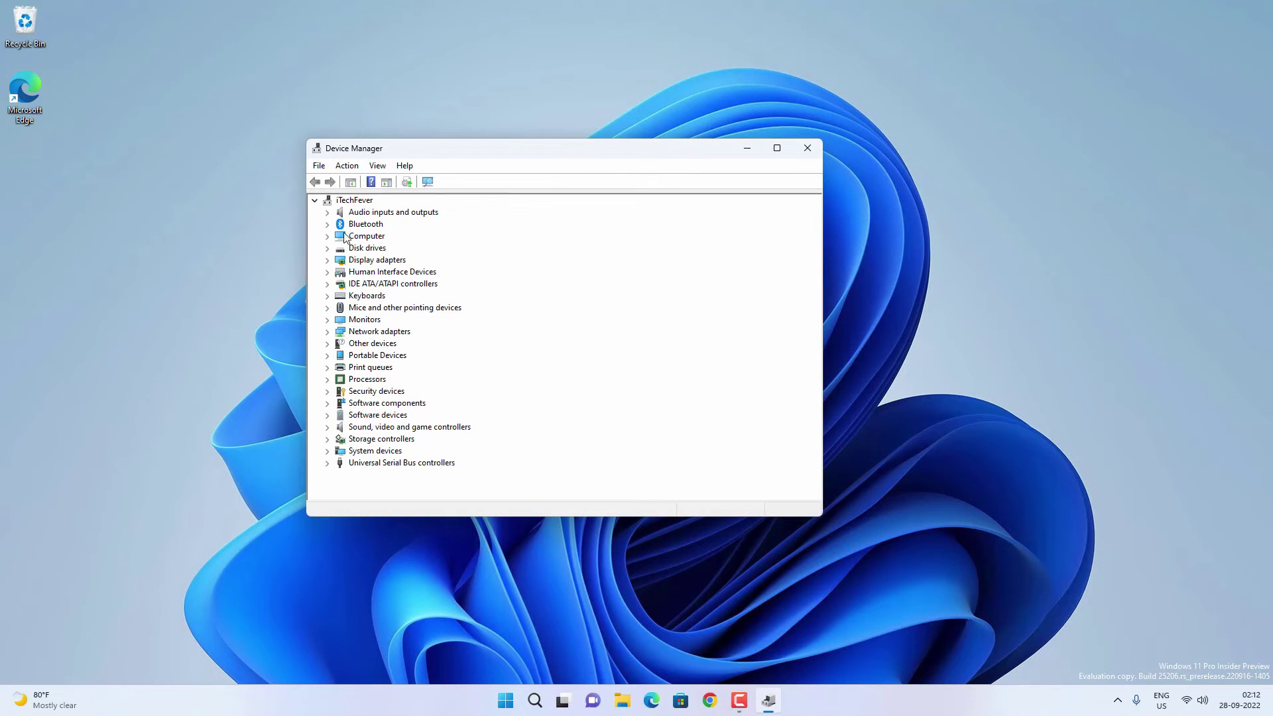
- Expand the Keyboards category and scan for hardware changes
left_click(346, 299)
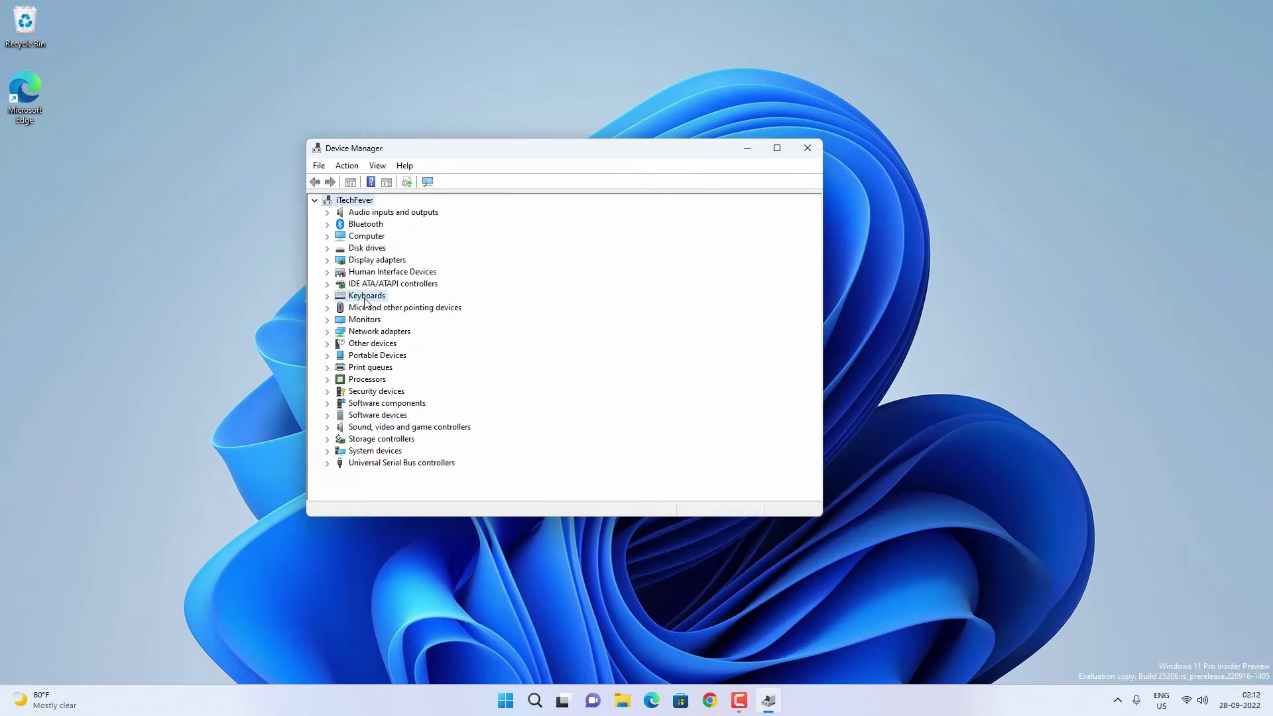
left_click(327, 296)
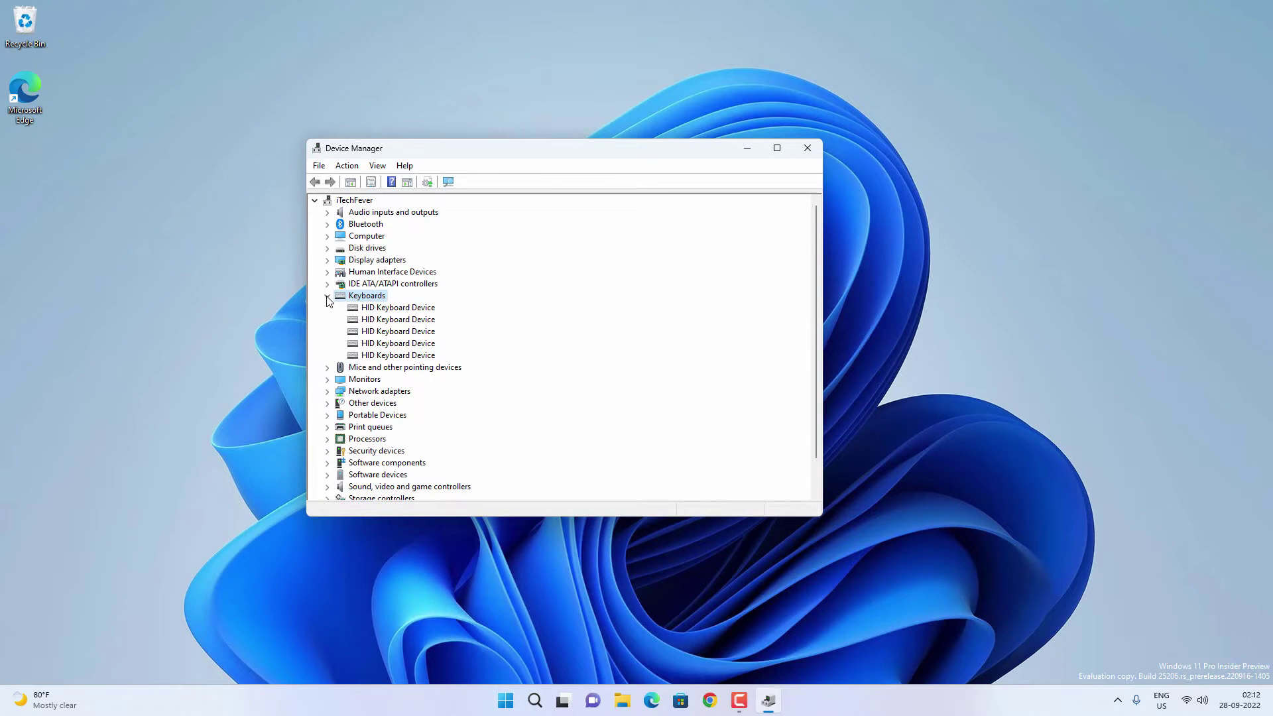
right_click(374, 301)
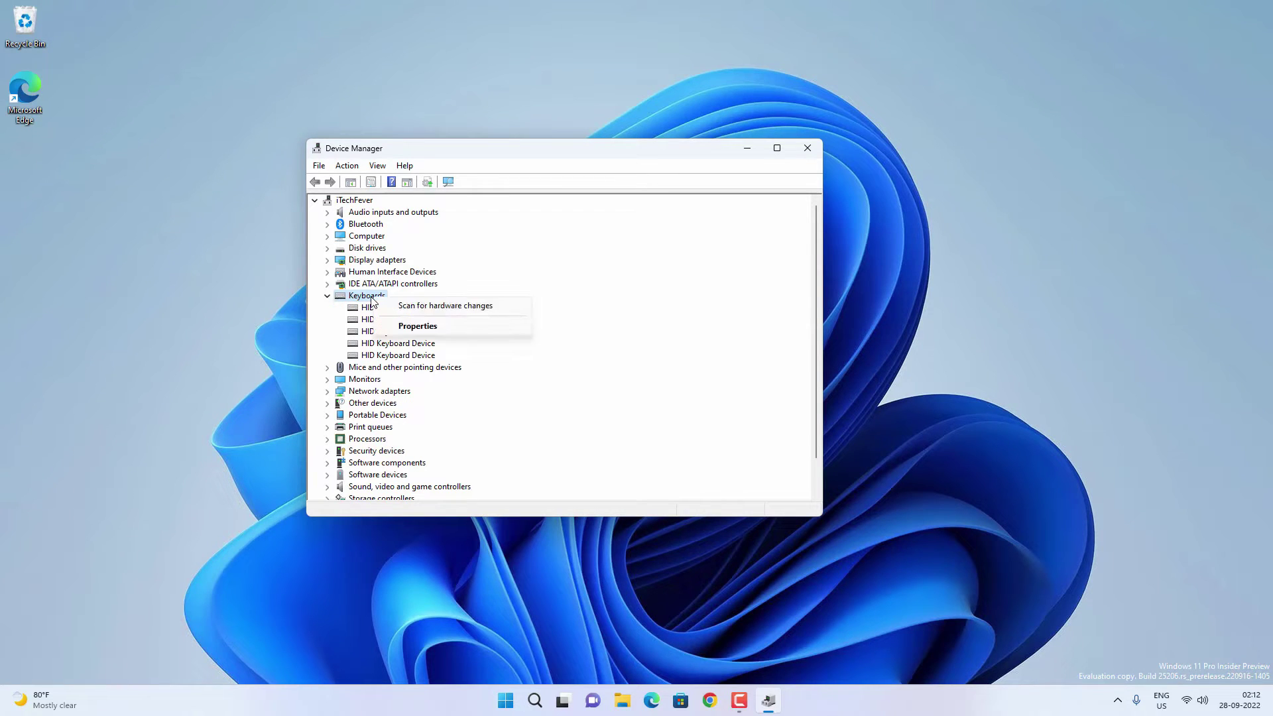
left_click(432, 306)
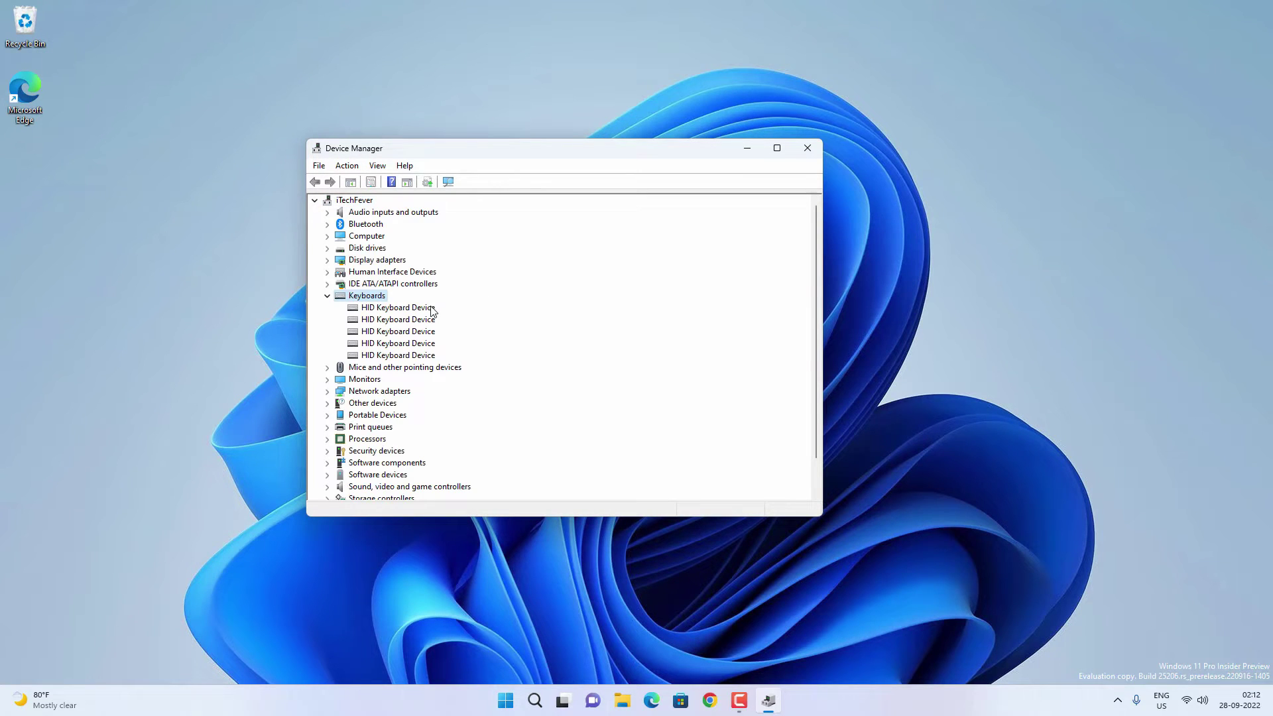
- Start Update driver for the first HID Keyboard Device
left_click(377, 309)
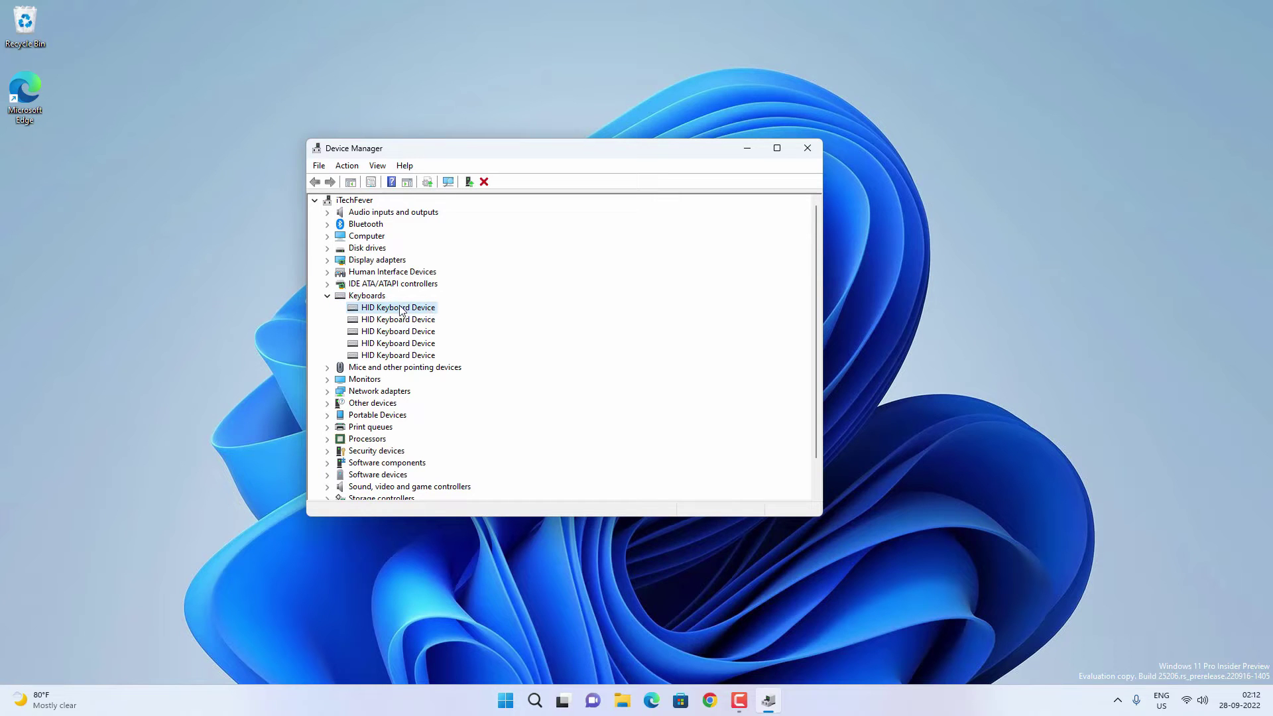
right_click(398, 308)
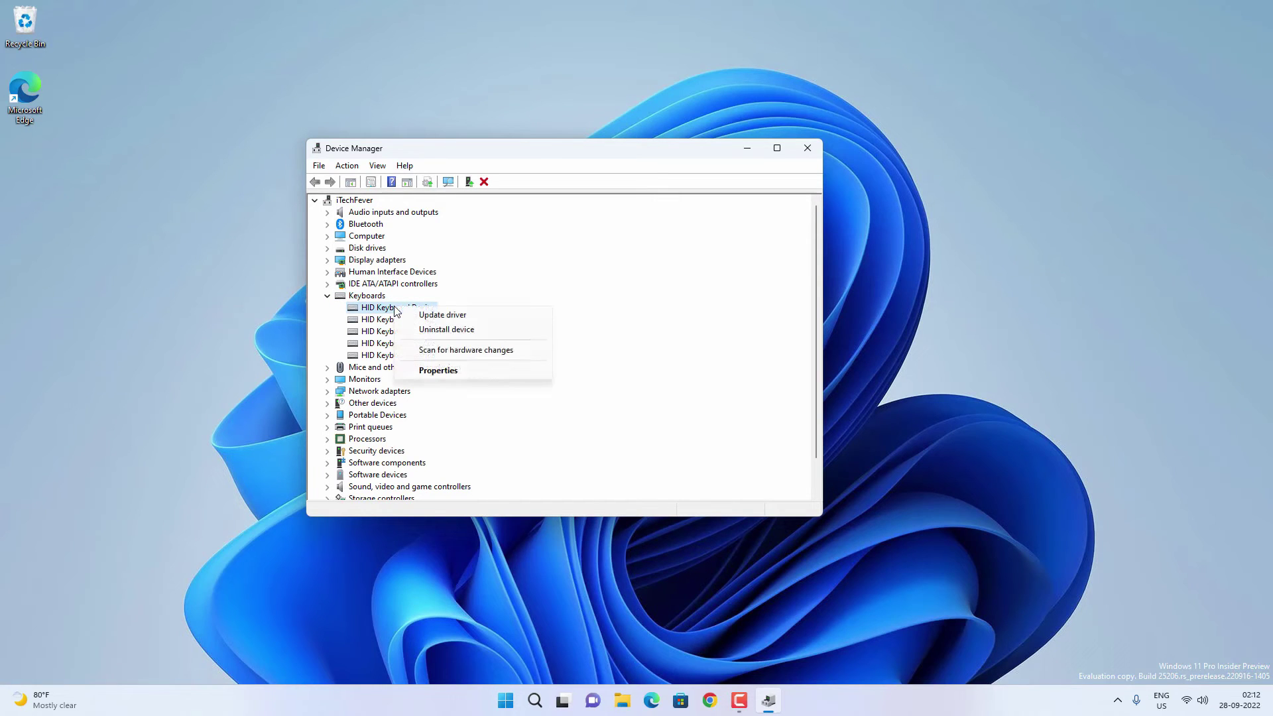
left_click(461, 316)
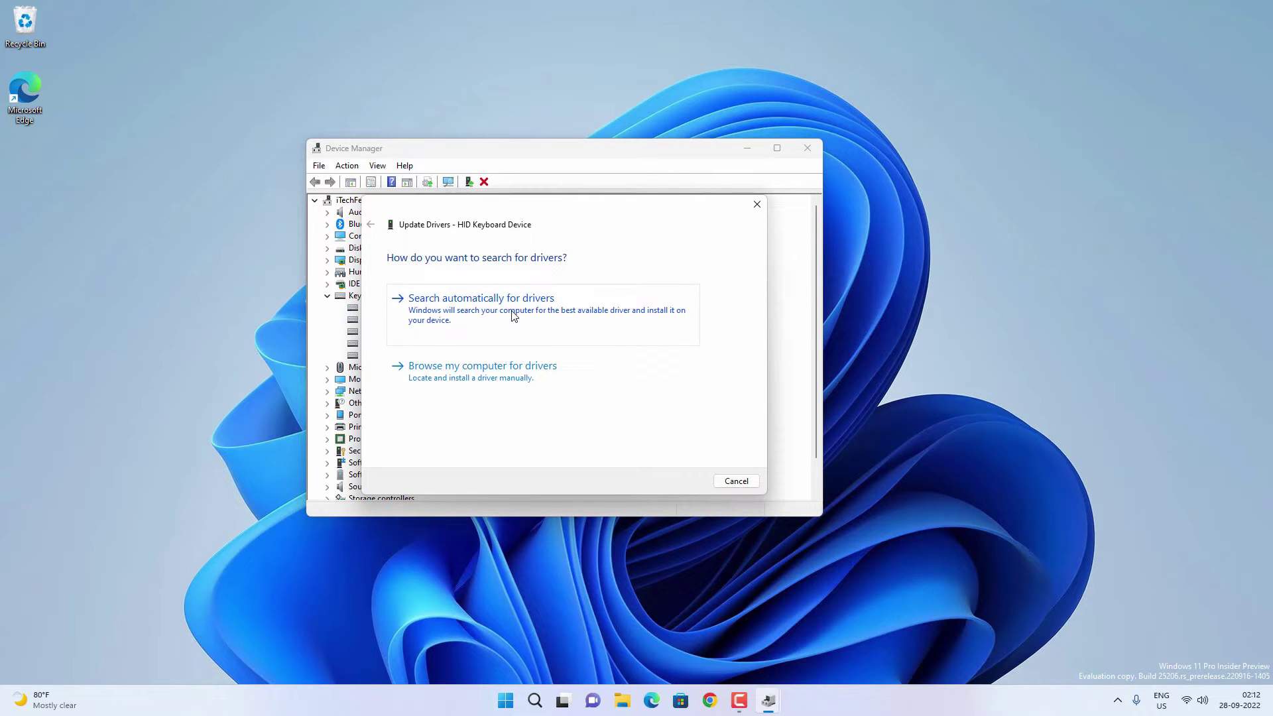
- Search automatically for drivers for the first and second HID Keyboard Devices
left_click(513, 316)
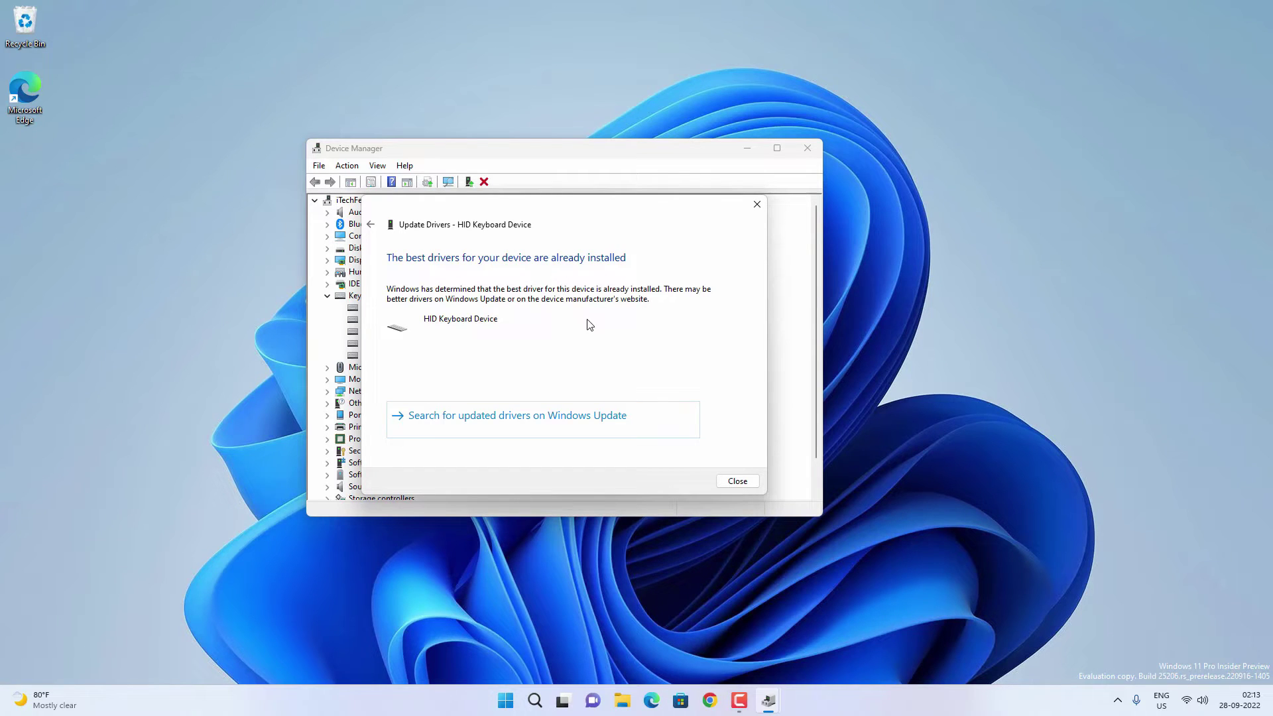
left_click(738, 483)
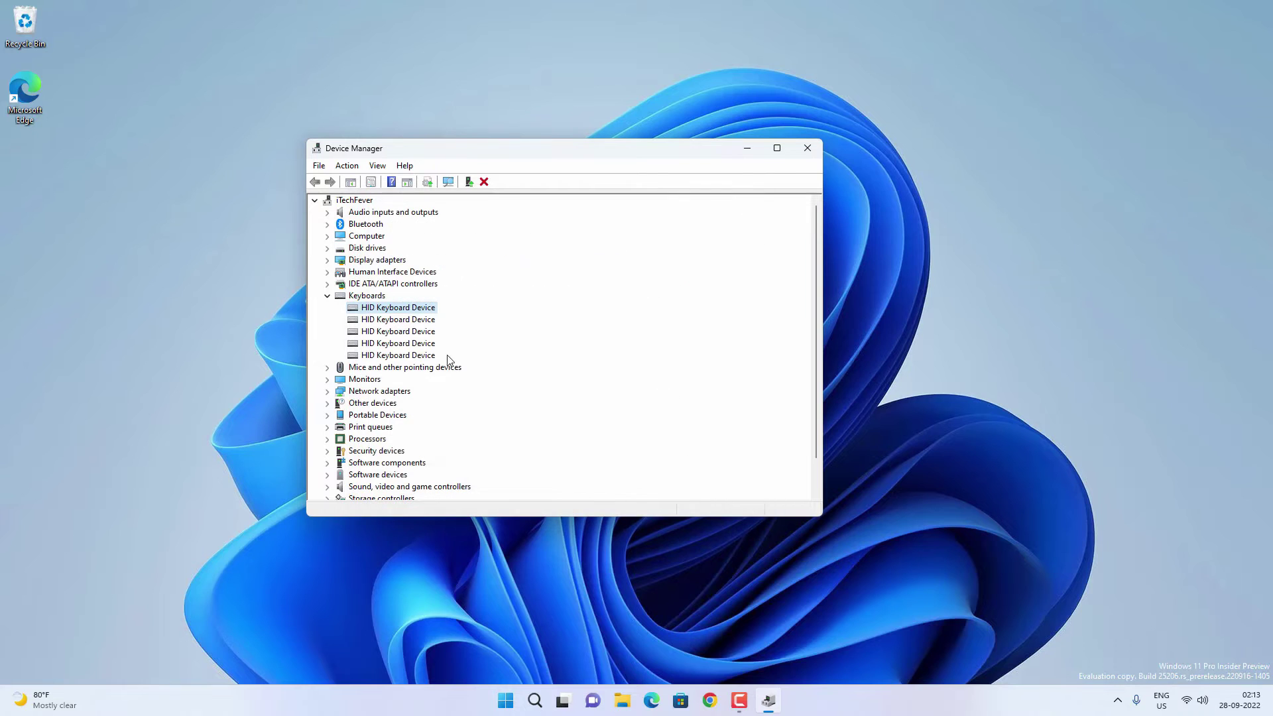
left_click(416, 321)
right_click(416, 322)
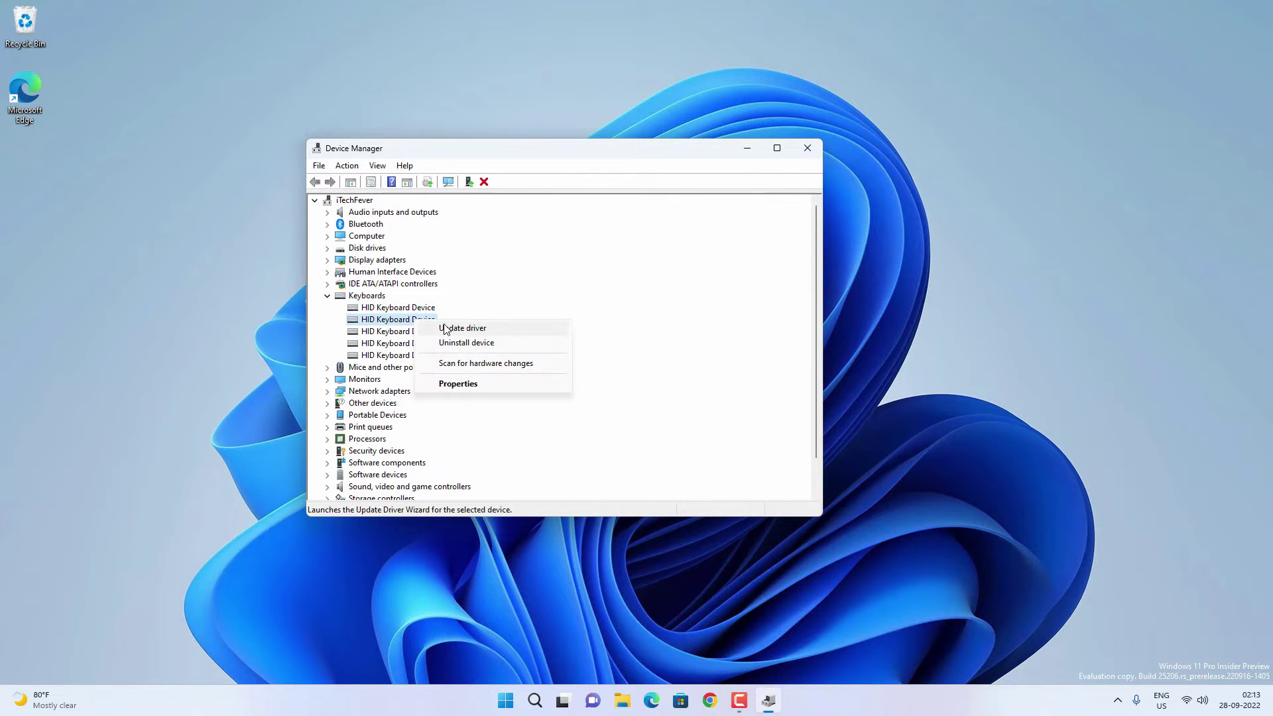
left_click(466, 329)
left_click(497, 324)
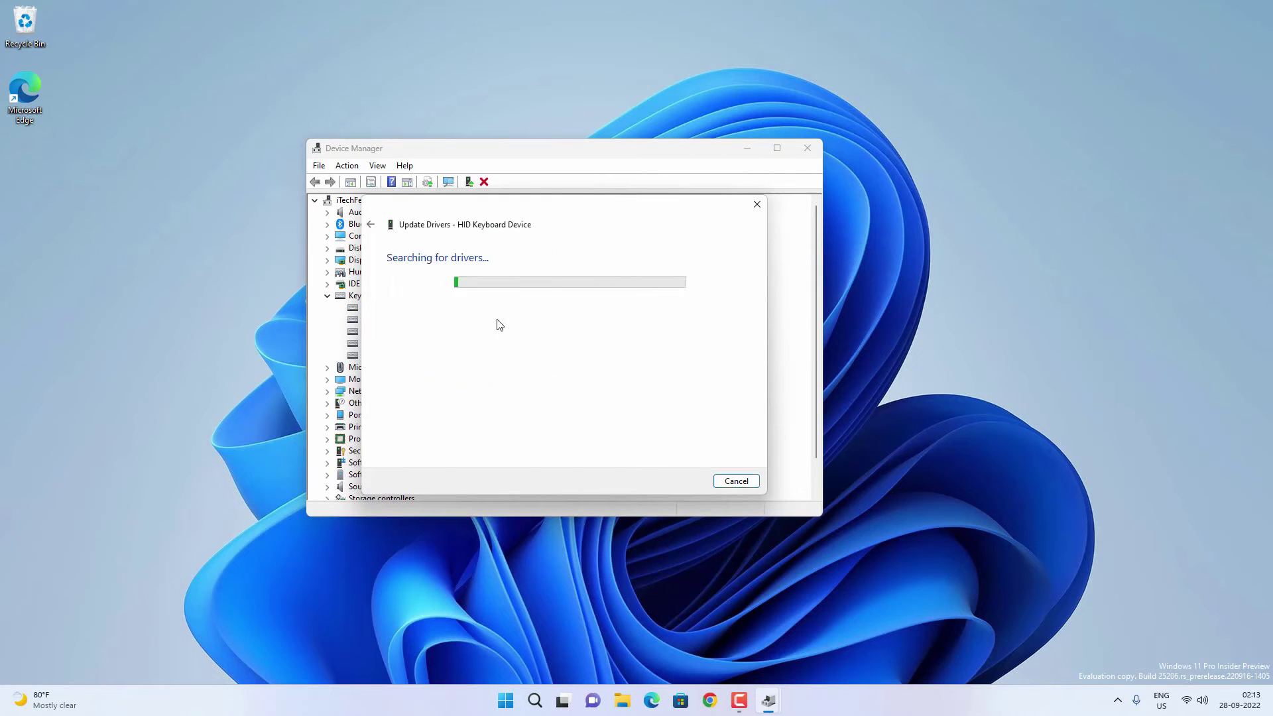
left_click(737, 479)
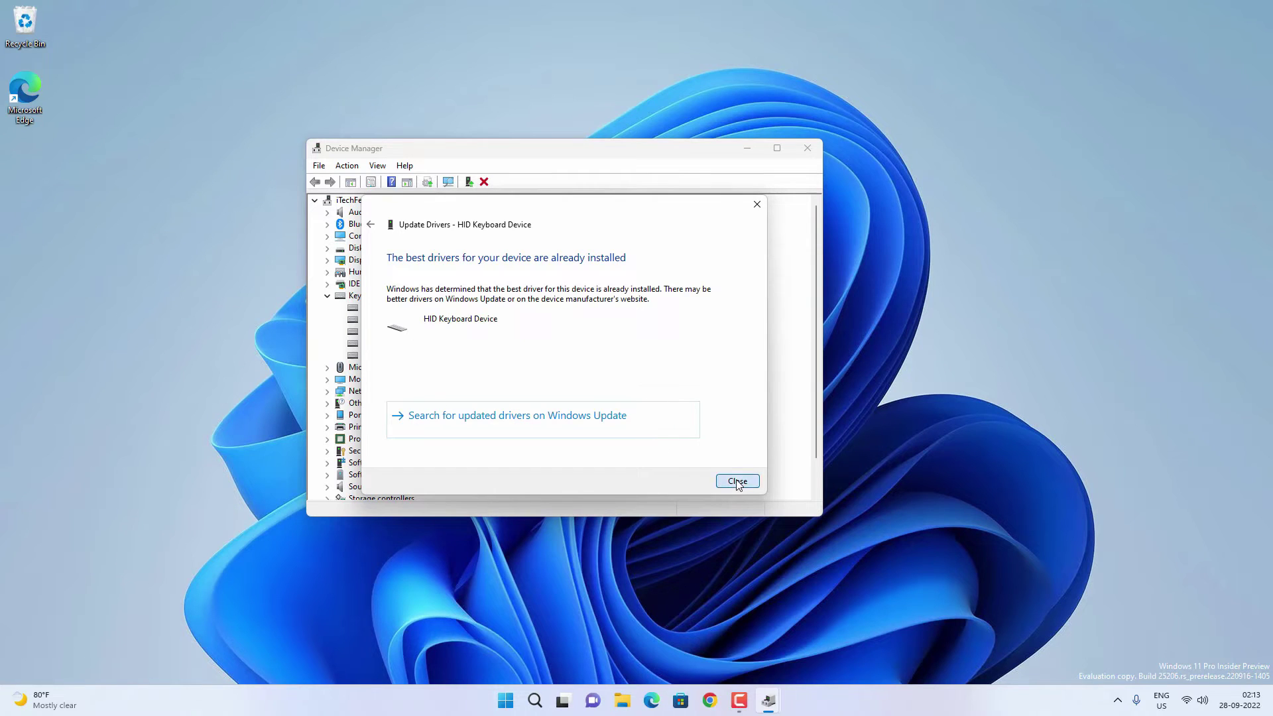
- Search automatically for a driver for the third HID Keyboard Device, then reselect the first
left_click(400, 331)
right_click(400, 331)
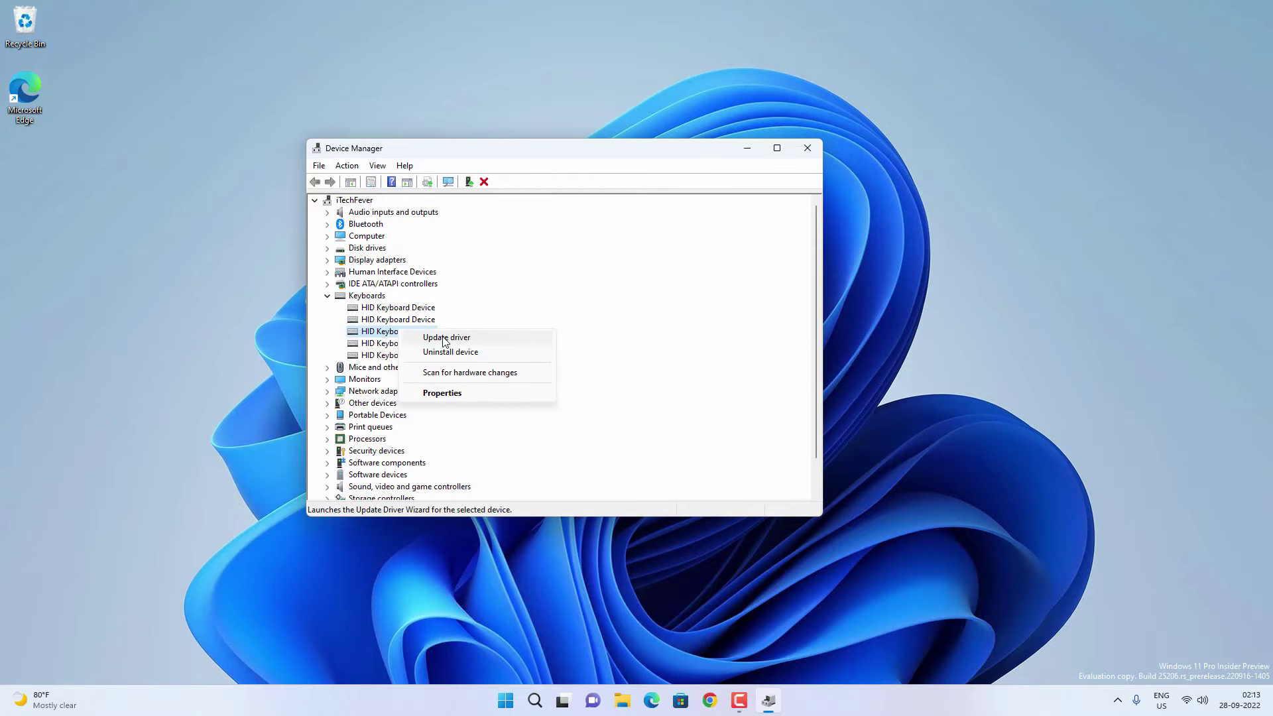
left_click(451, 334)
left_click(524, 327)
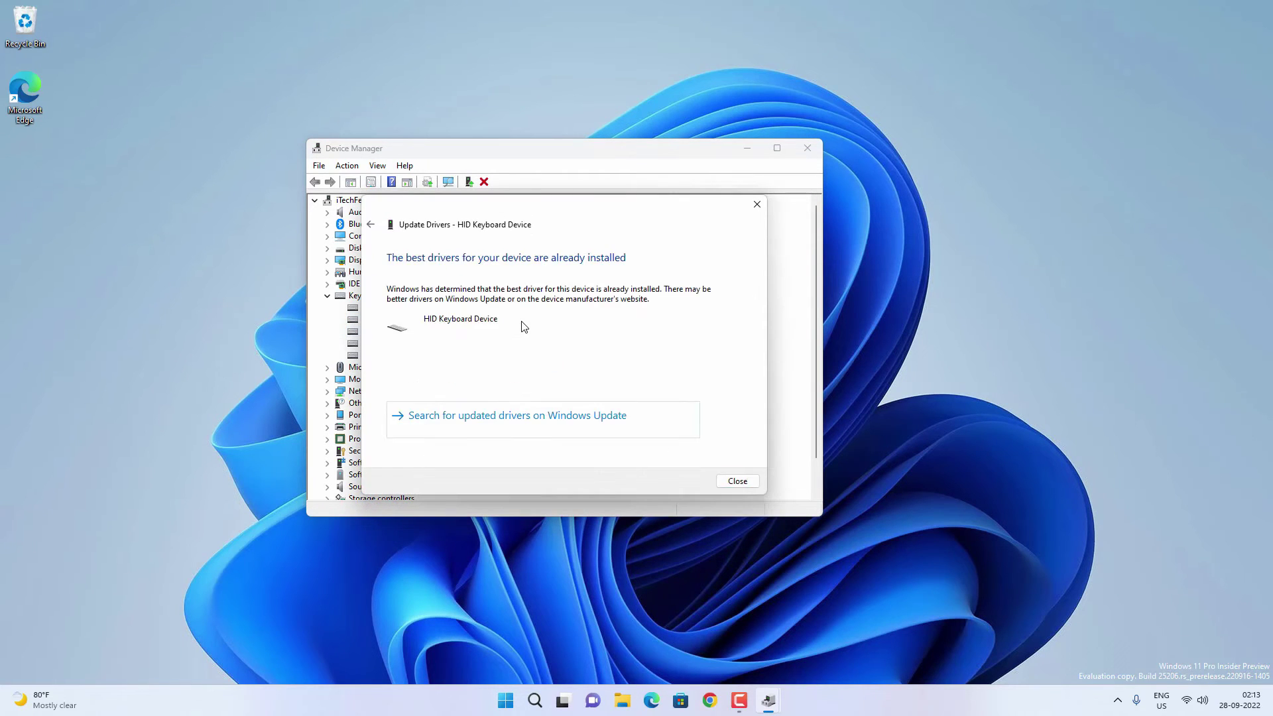
left_click(723, 480)
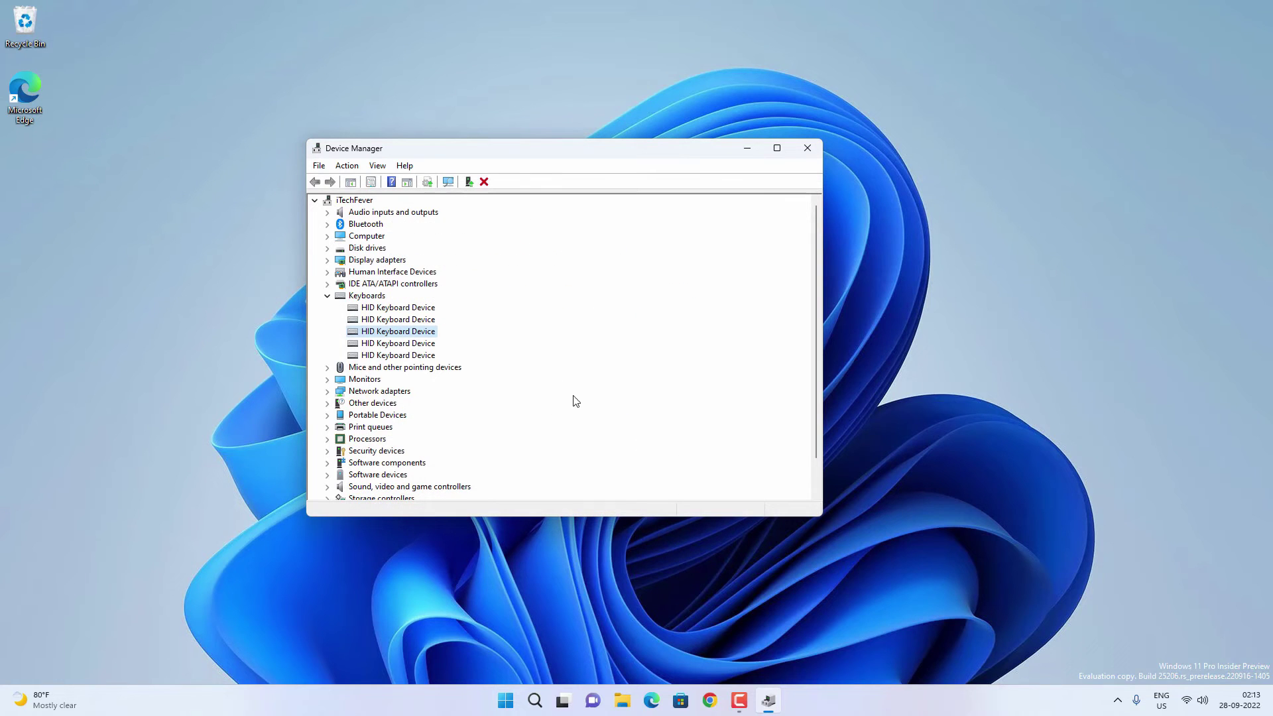
left_click(418, 308)
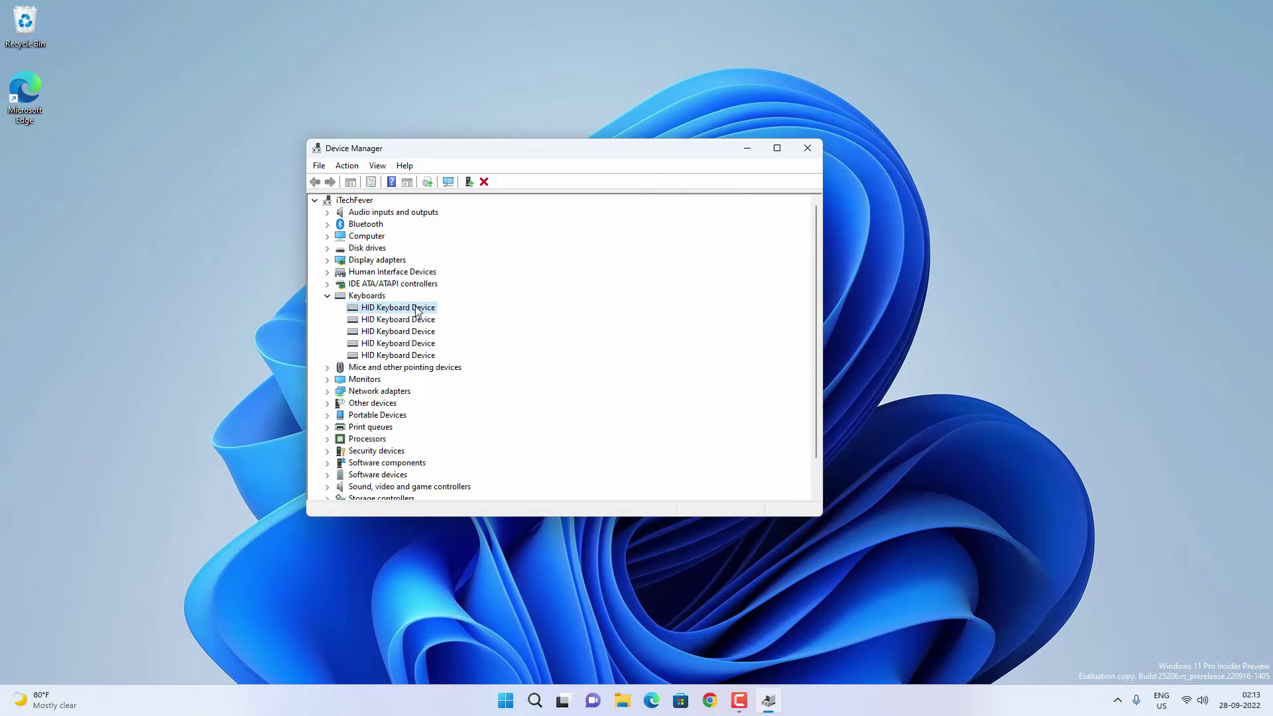
- Uninstall the first HID Keyboard Device
right_click(417, 310)
left_click(471, 331)
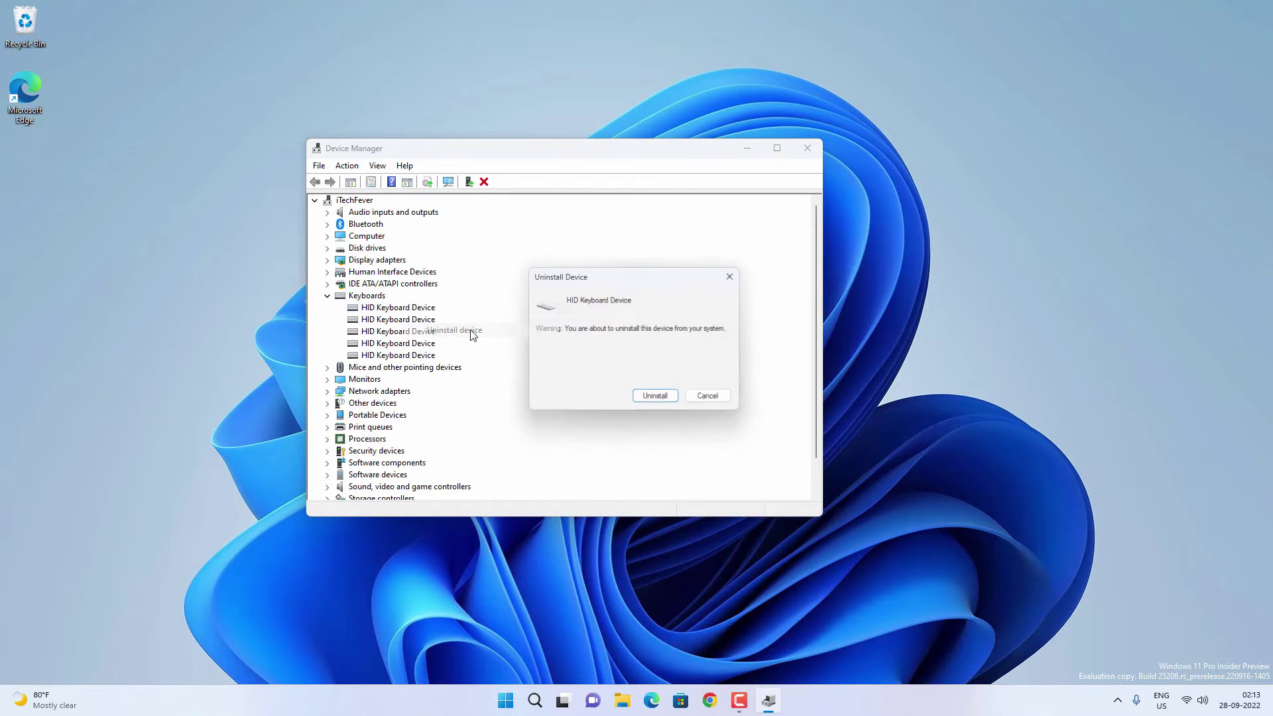
left_click(655, 400)
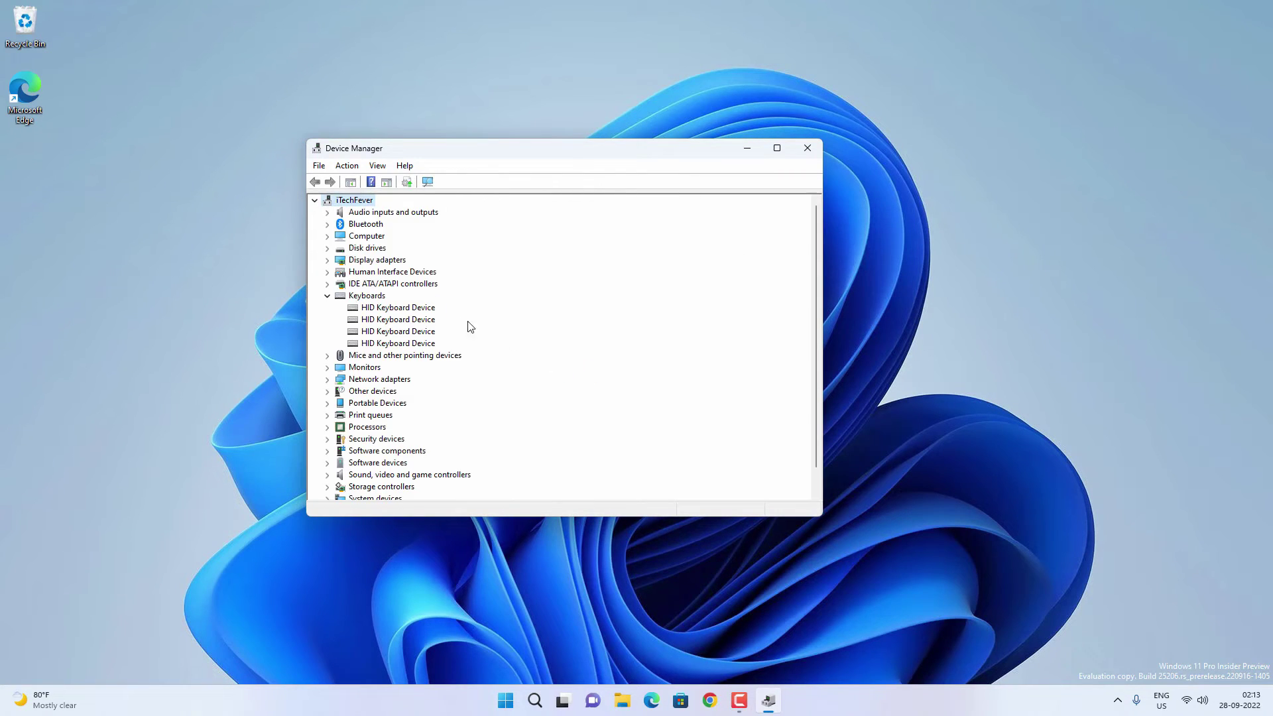
- Uninstall another HID Keyboard Device and close Device Manager
left_click(408, 309)
right_click(408, 310)
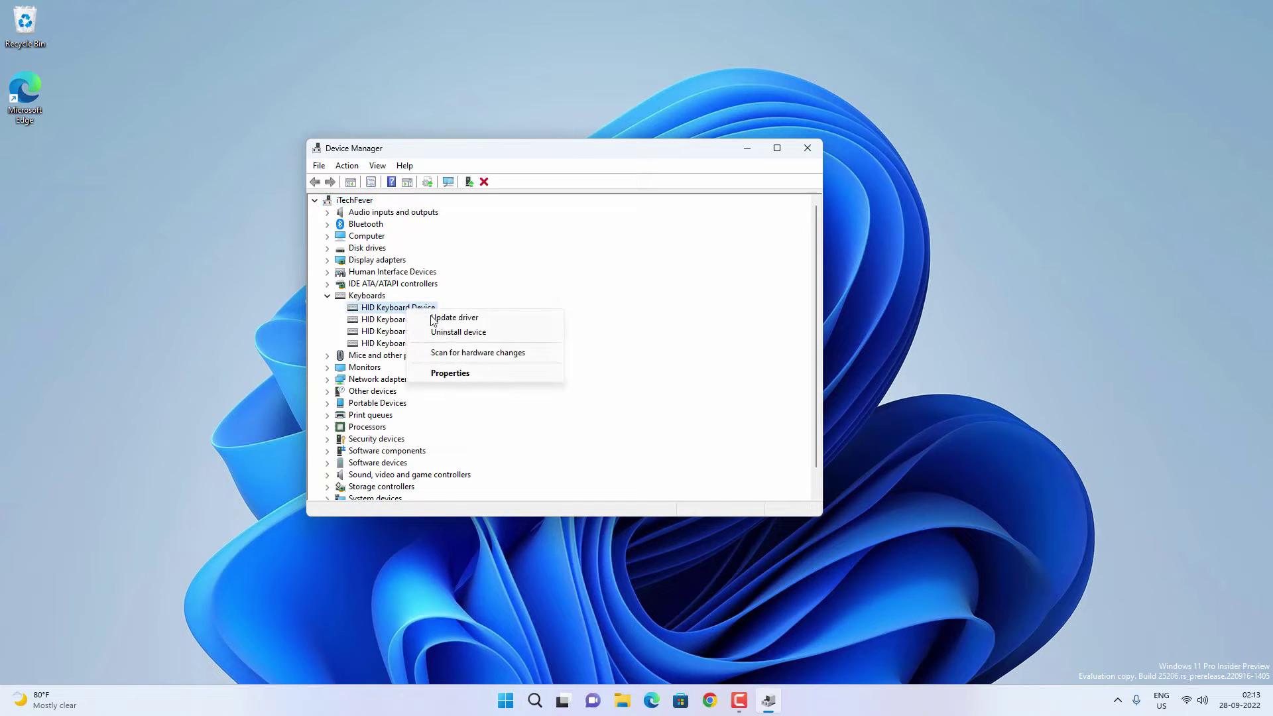
left_click(471, 332)
left_click(653, 399)
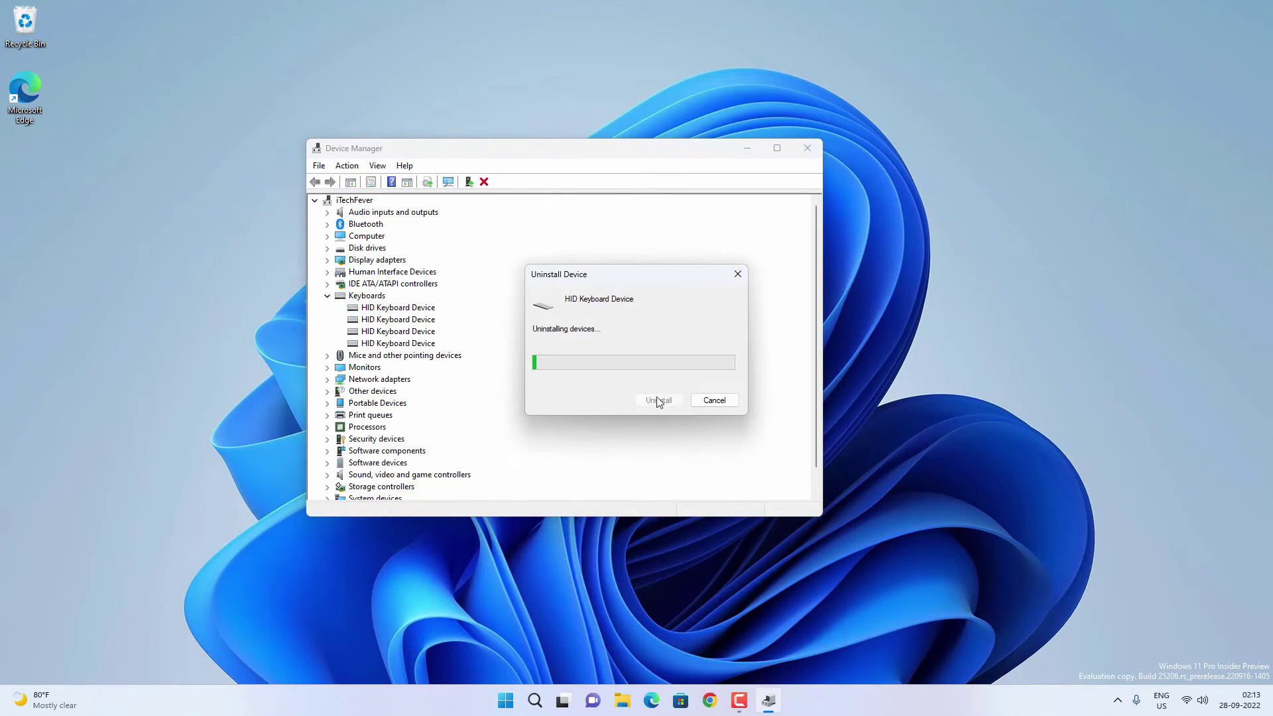
left_click(808, 151)
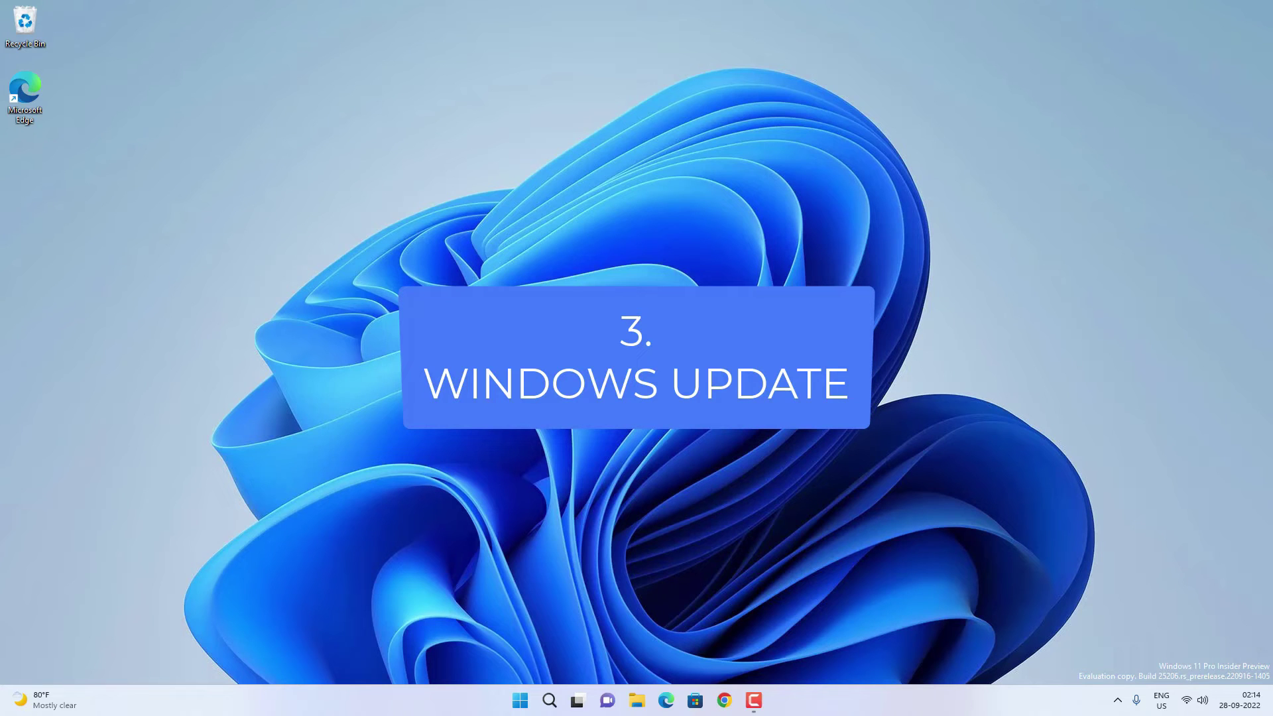
- Check for updates in Settings > Windows Update, which installs Defender update KB2267602
left_click(522, 703)
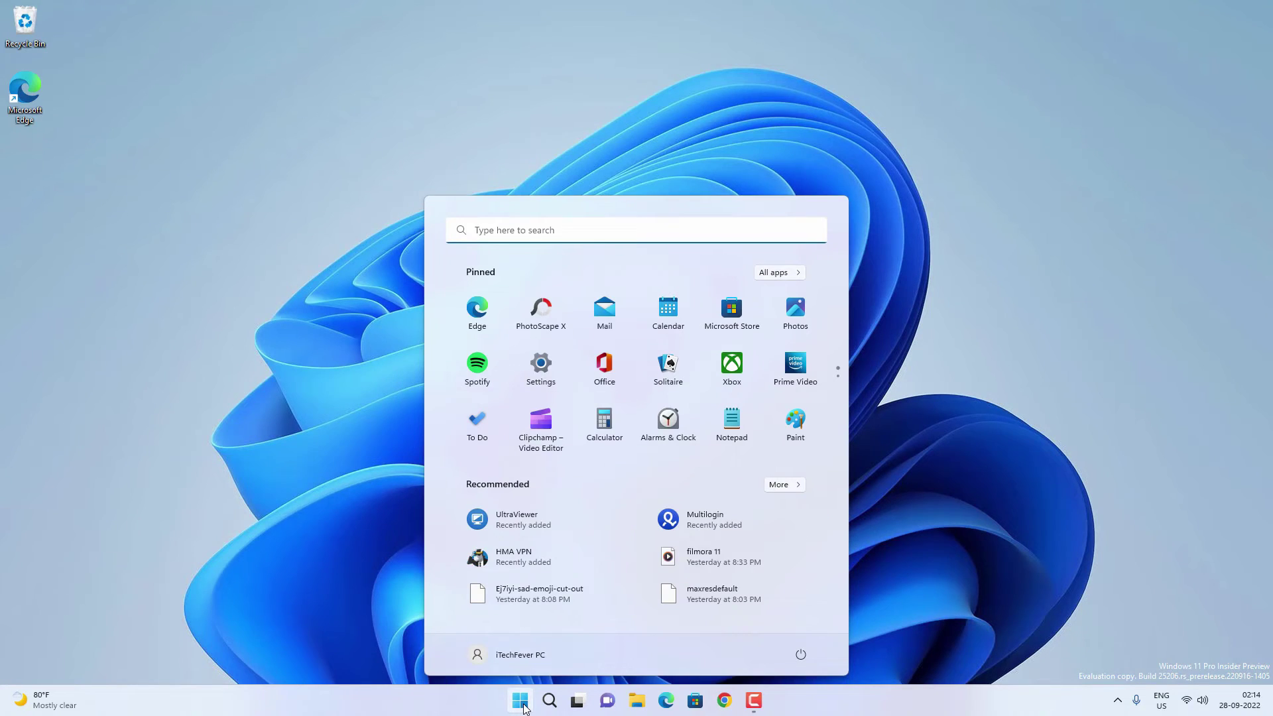
left_click(540, 366)
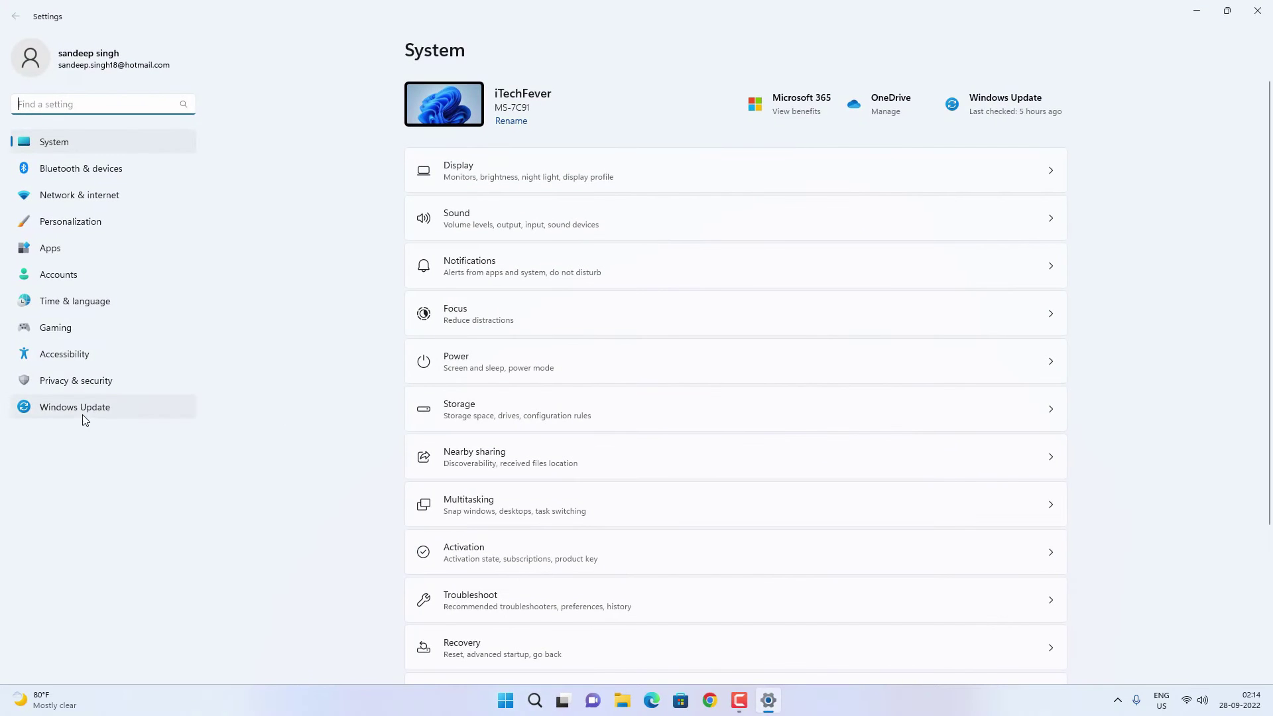
left_click(101, 416)
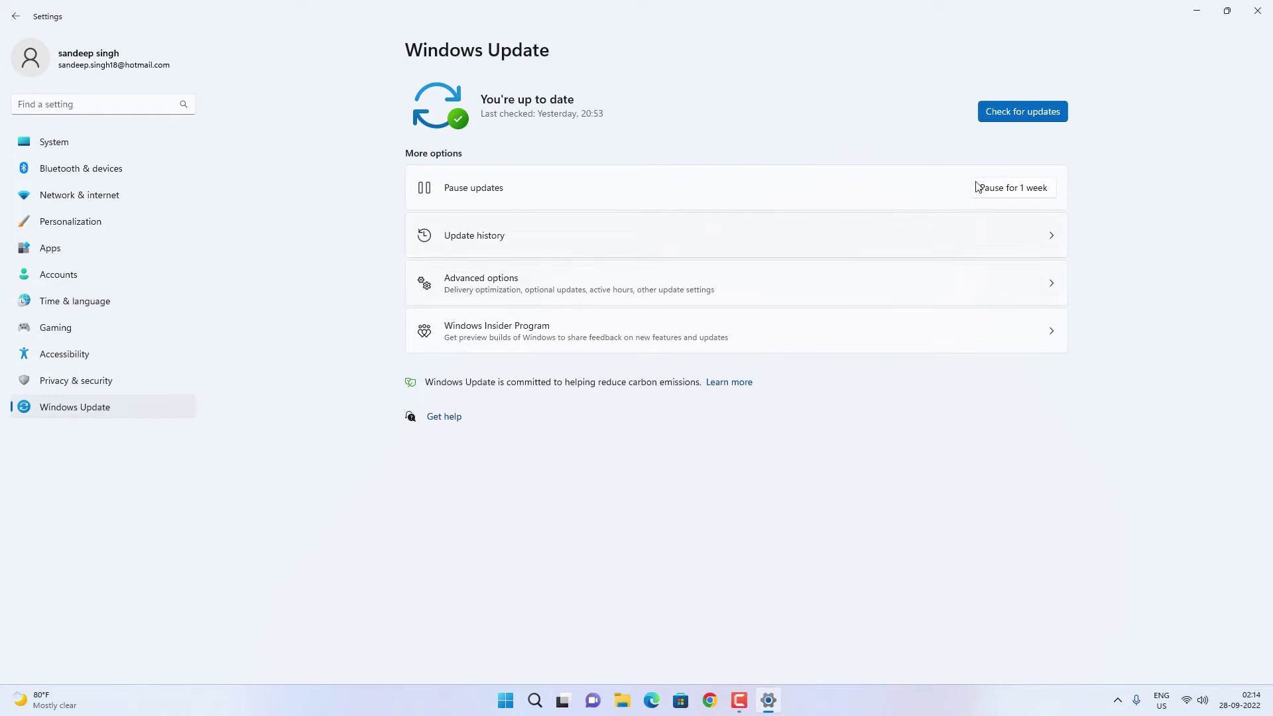
left_click(992, 106)
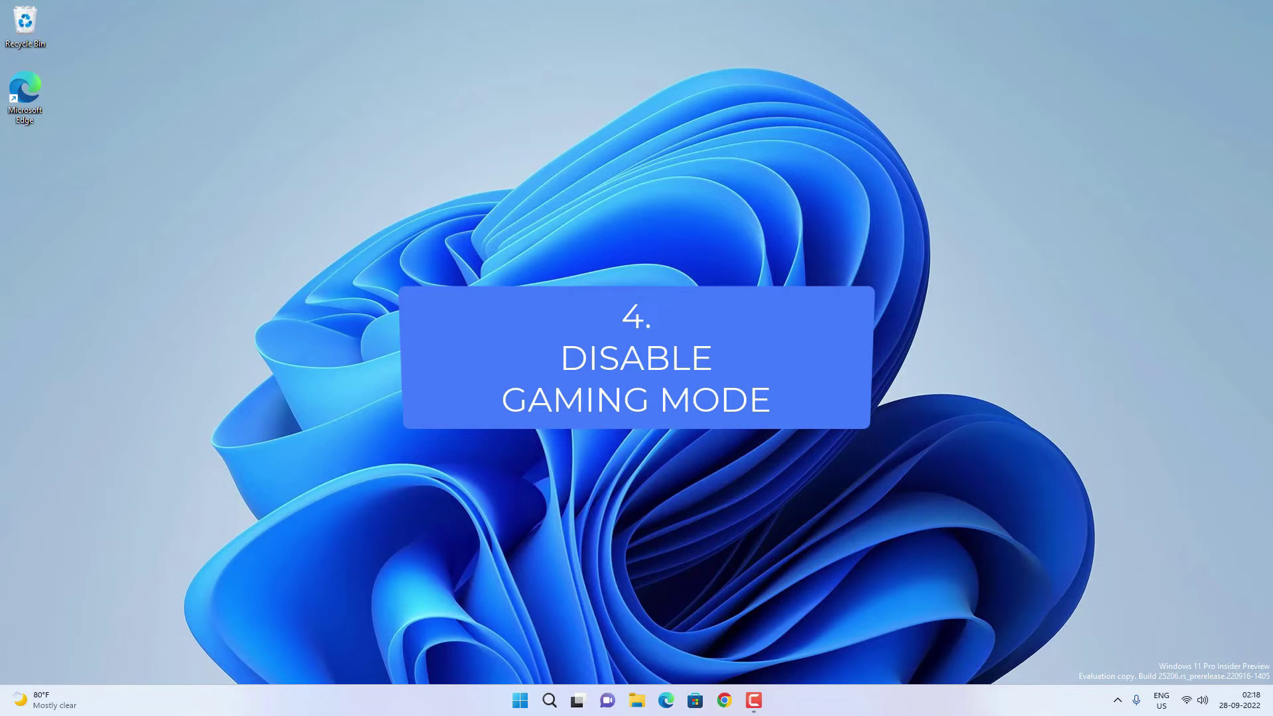
- Leave the Game Mode toggle Off under Settings > Gaming > Game Mode
left_click(521, 697)
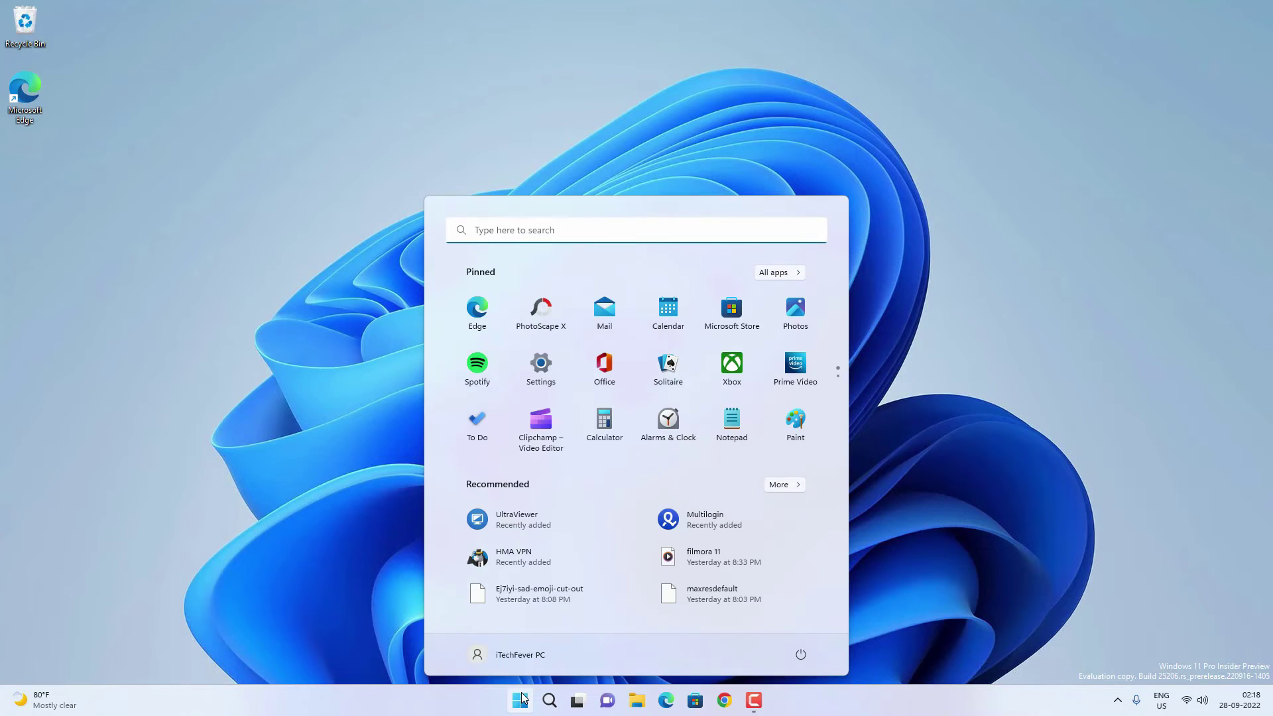
left_click(541, 377)
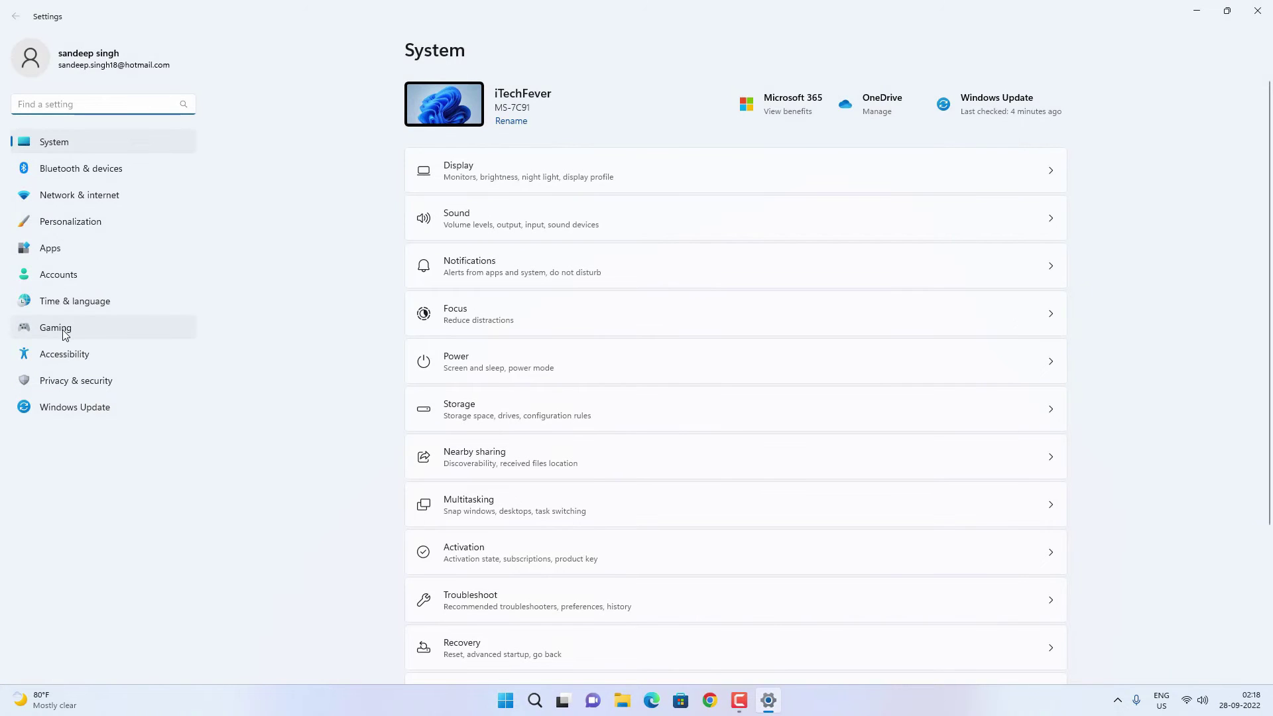
left_click(65, 329)
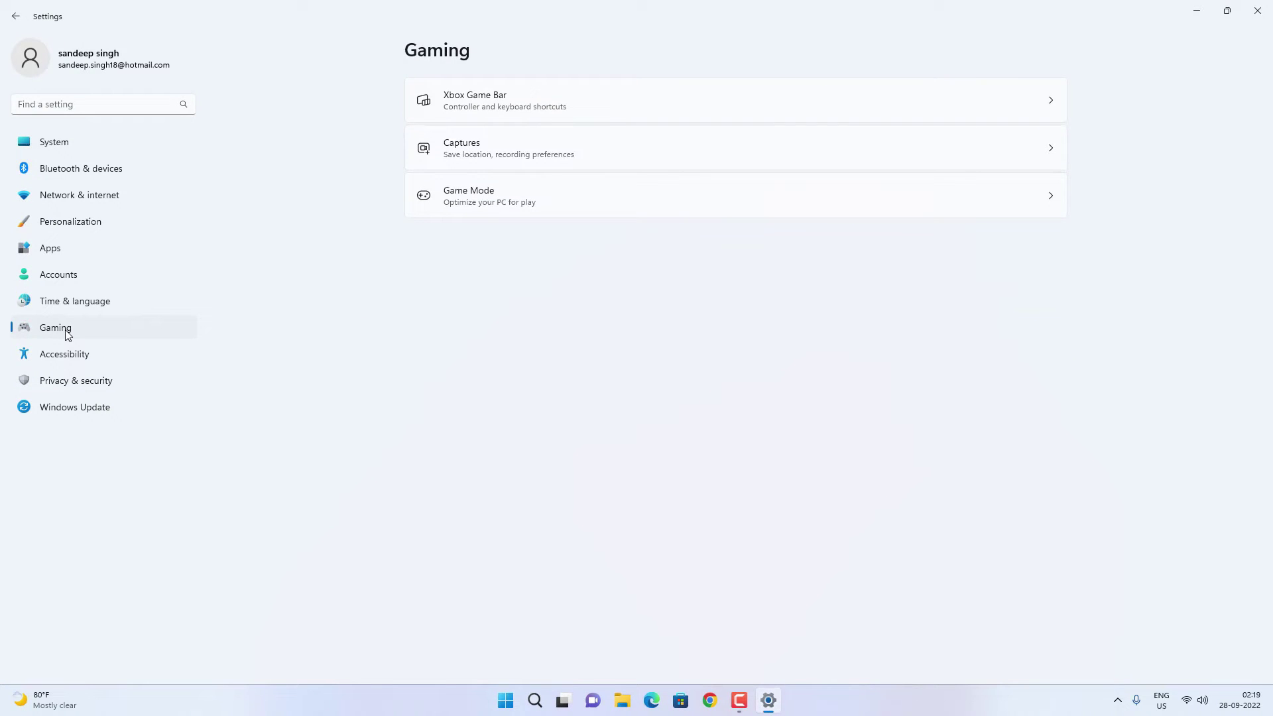
left_click(601, 194)
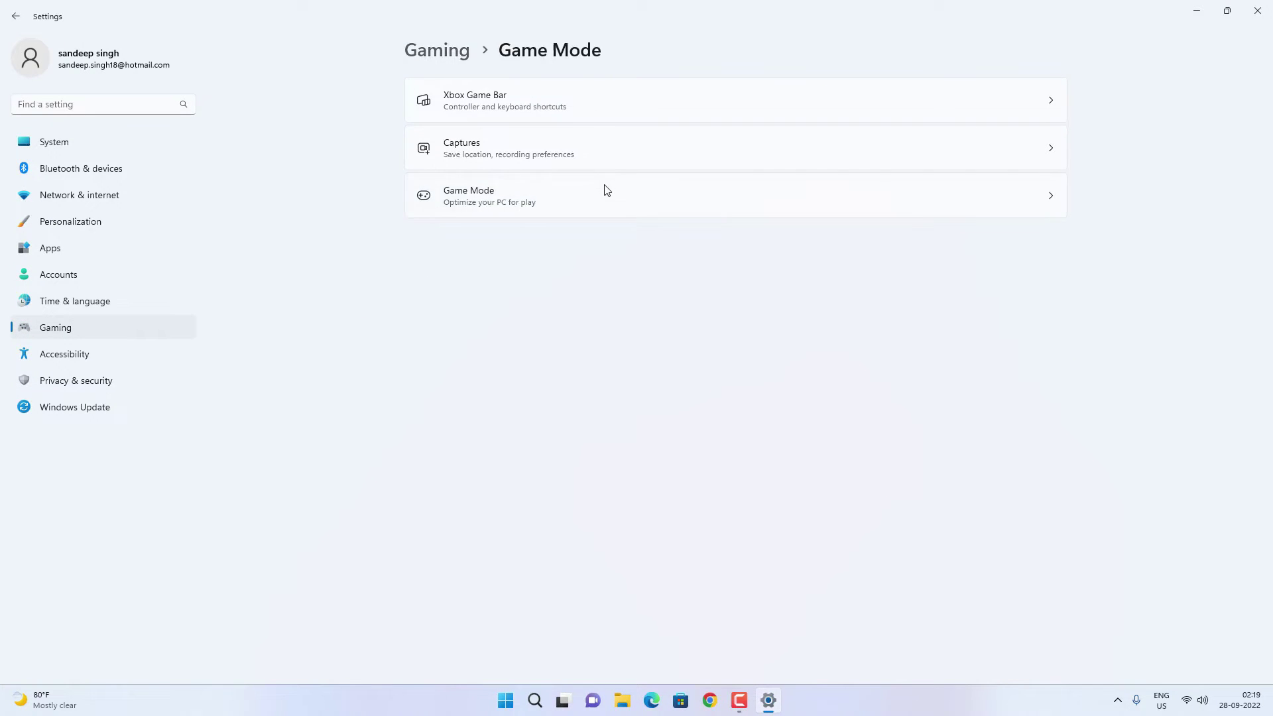
left_click(1050, 109)
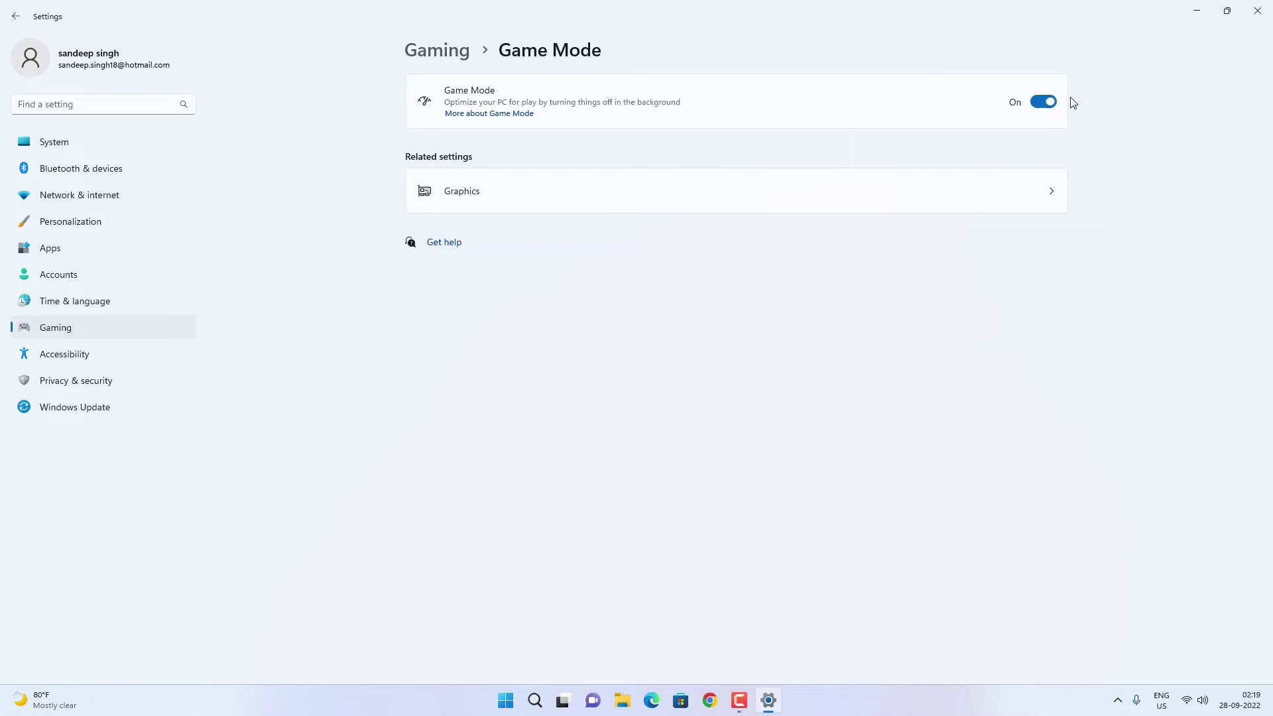
left_click(1039, 108)
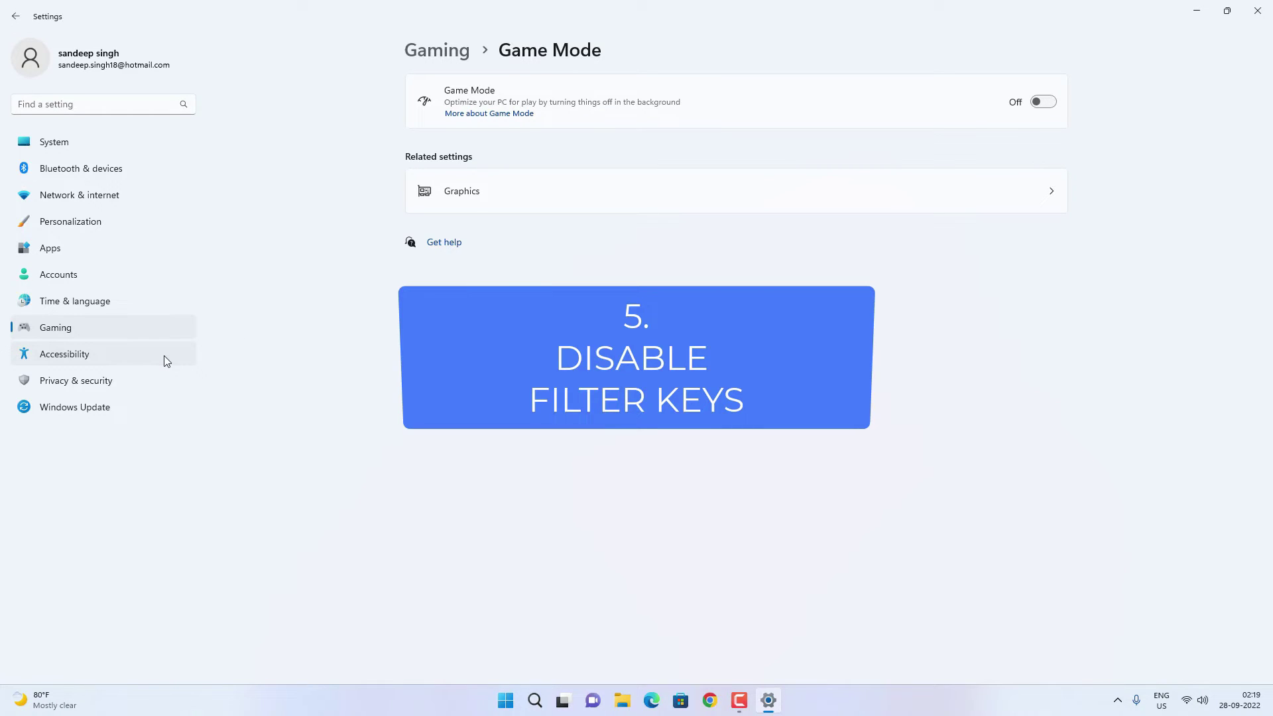
- Switch Filter keys Off under Accessibility > Keyboard
left_click(84, 355)
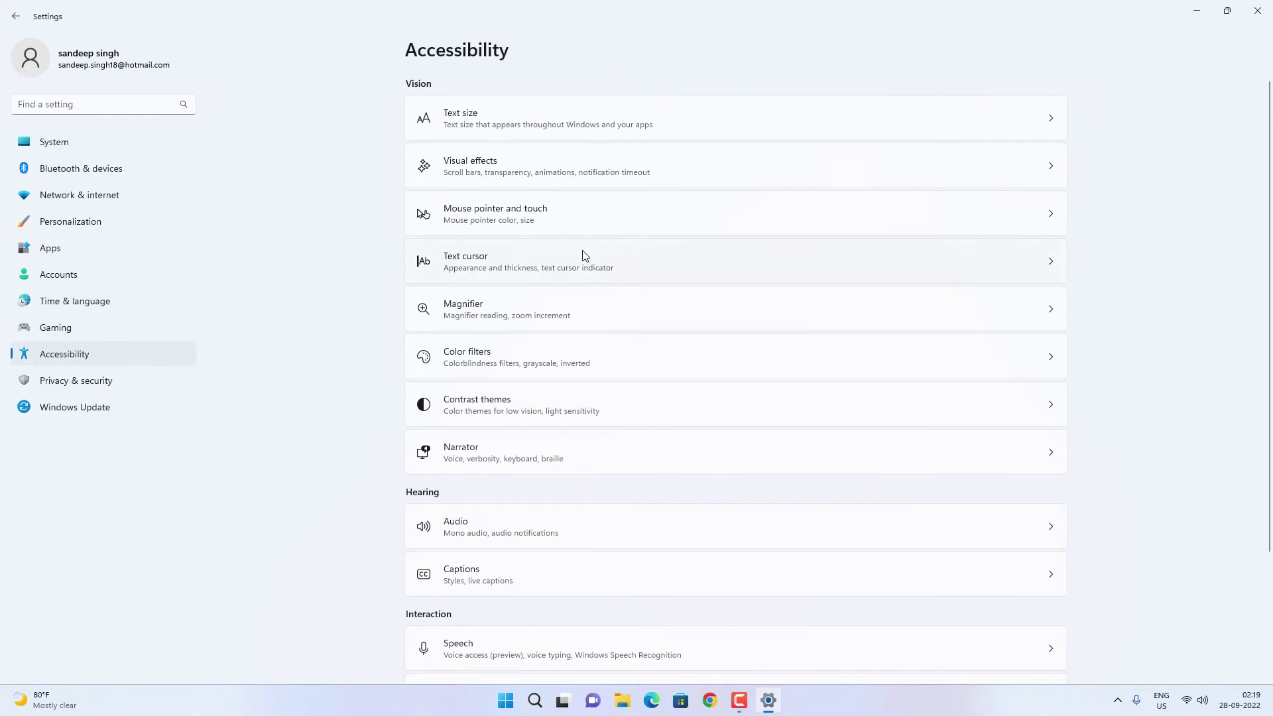
scroll(582, 256, "down", 2)
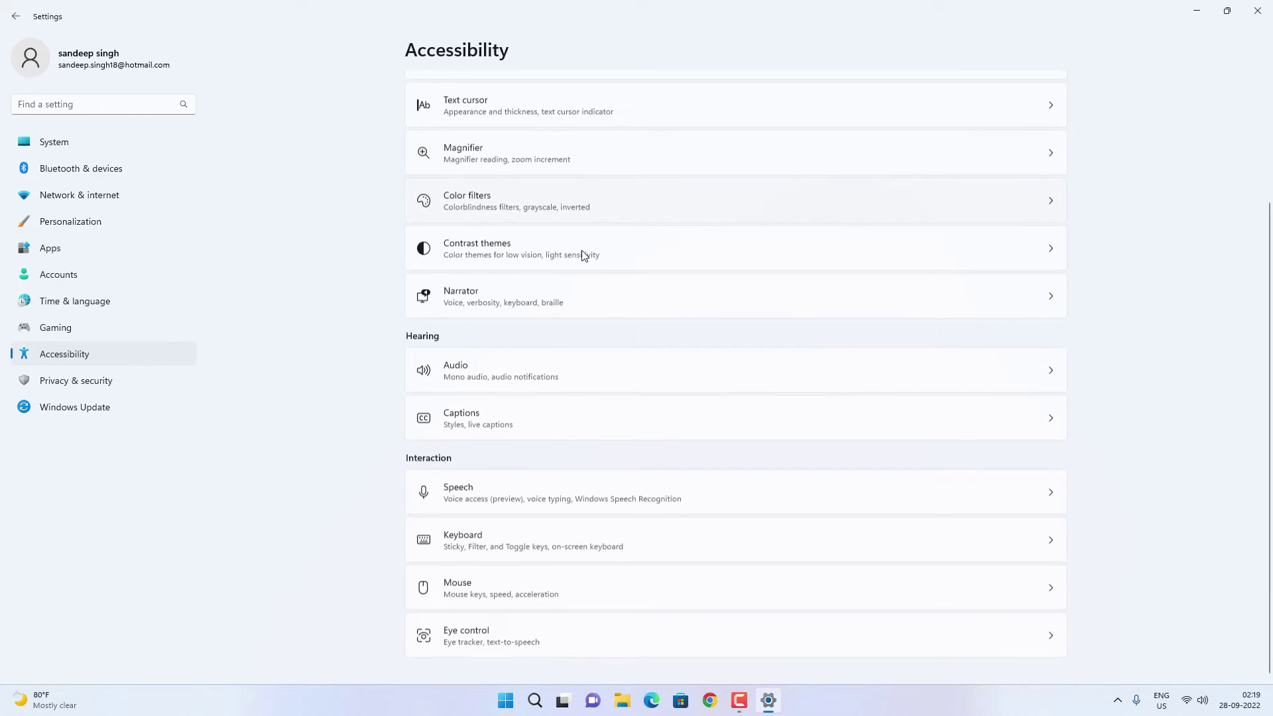
left_click(560, 544)
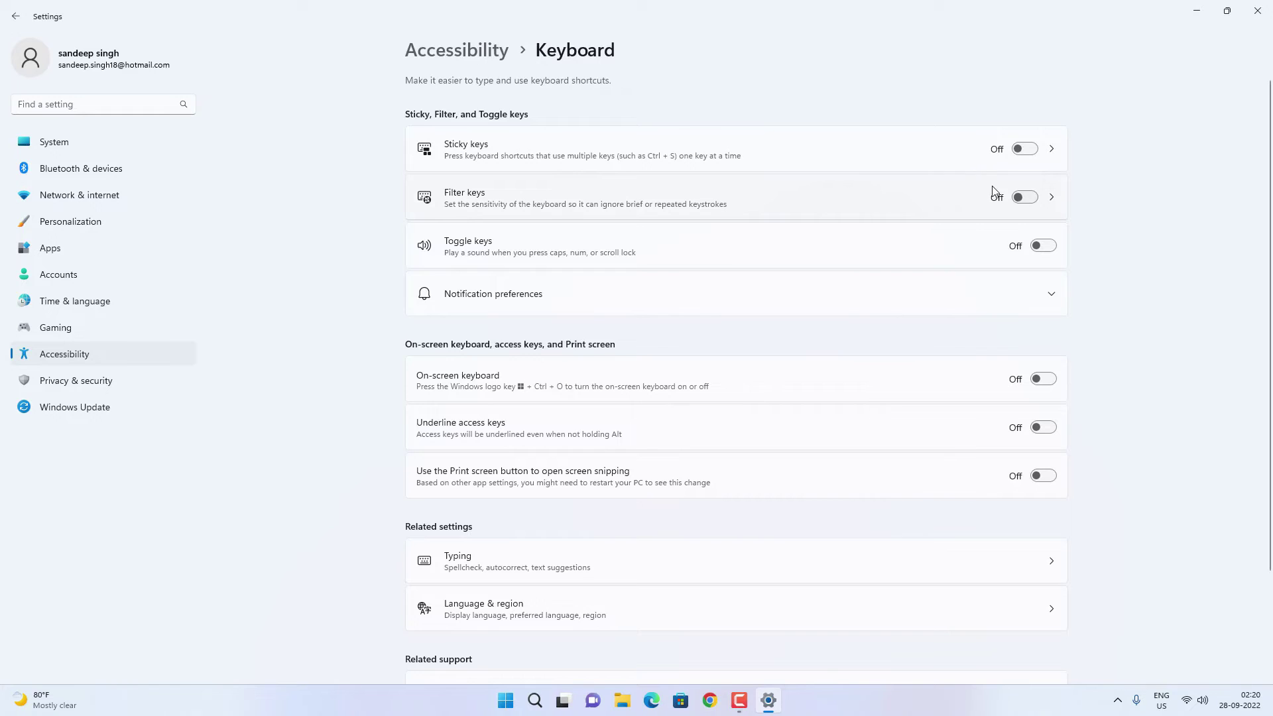
left_click(1024, 198)
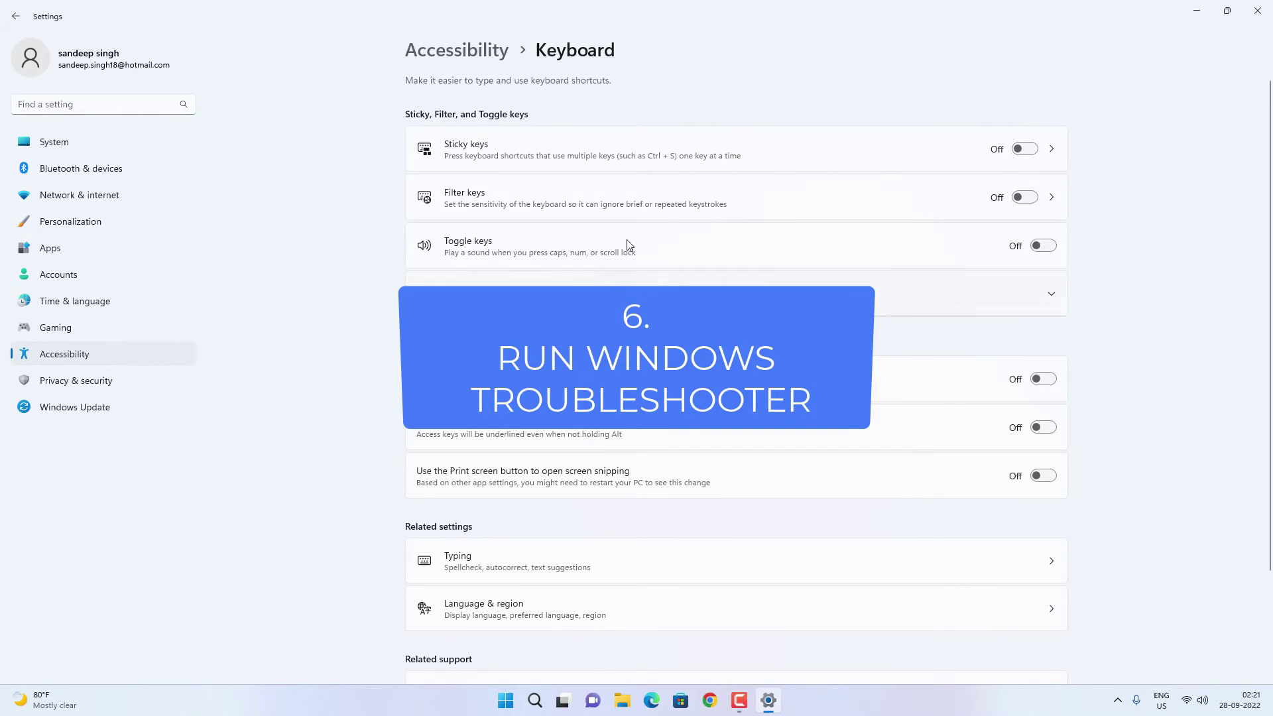
- Run the Keyboard troubleshooter under System > Troubleshoot > Other troubleshooters, then close Settings
left_click(37, 145)
scroll(256, 252, "down", 5)
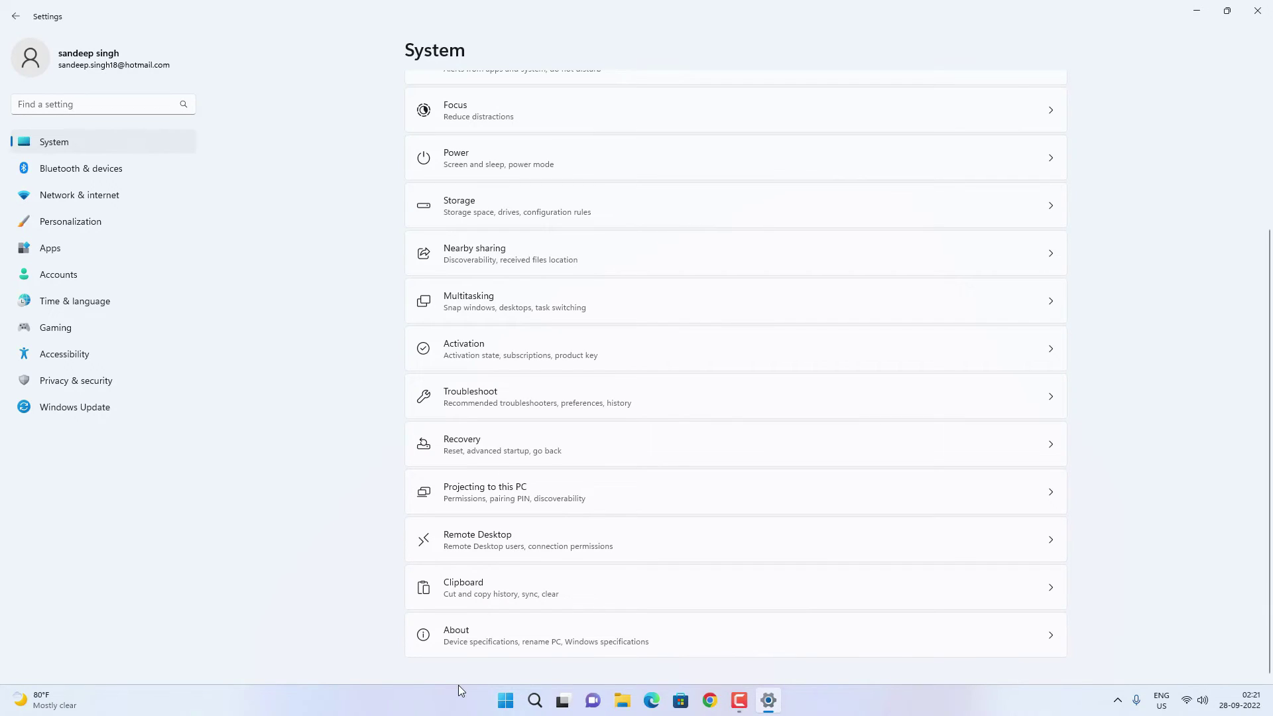
left_click(520, 396)
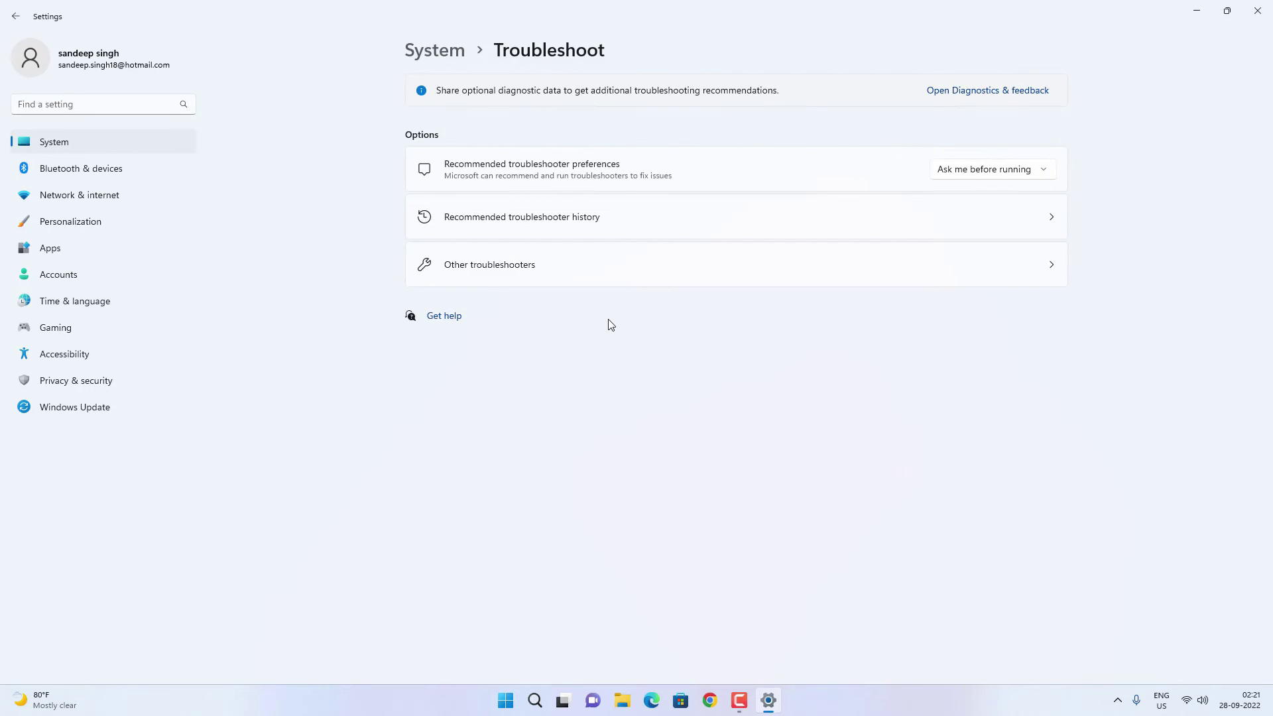
left_click(691, 263)
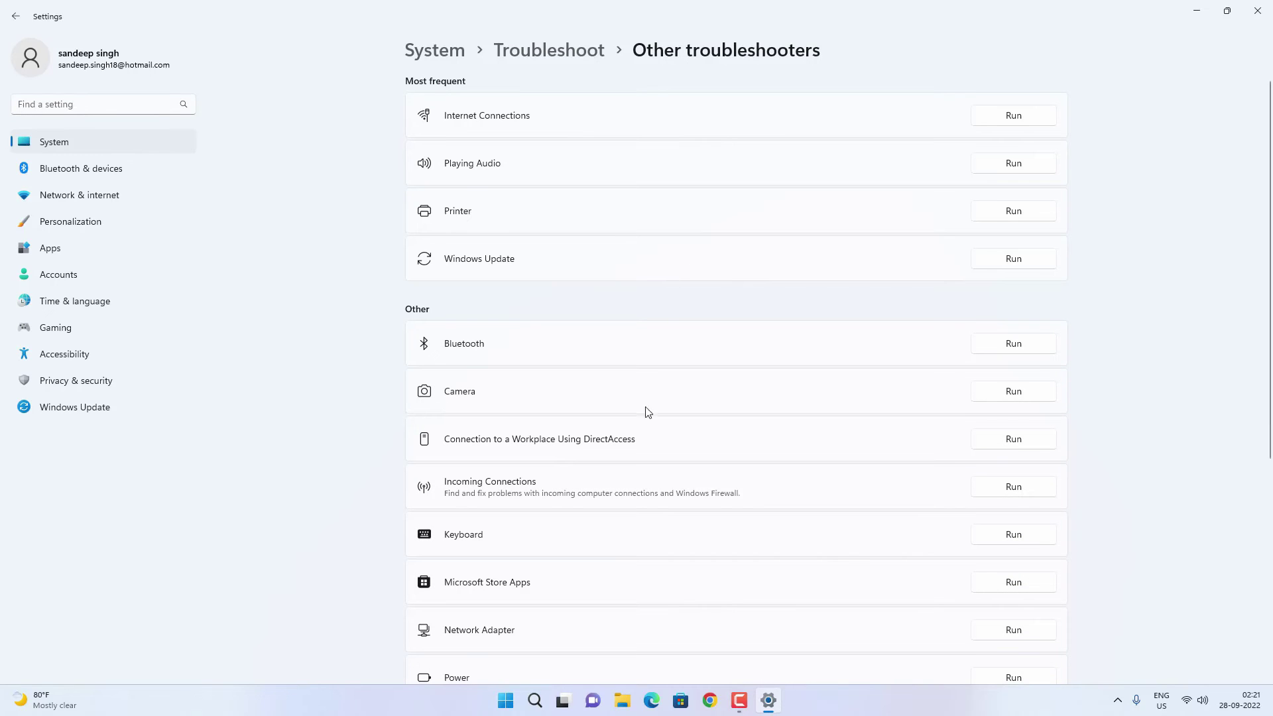
left_click(1037, 538)
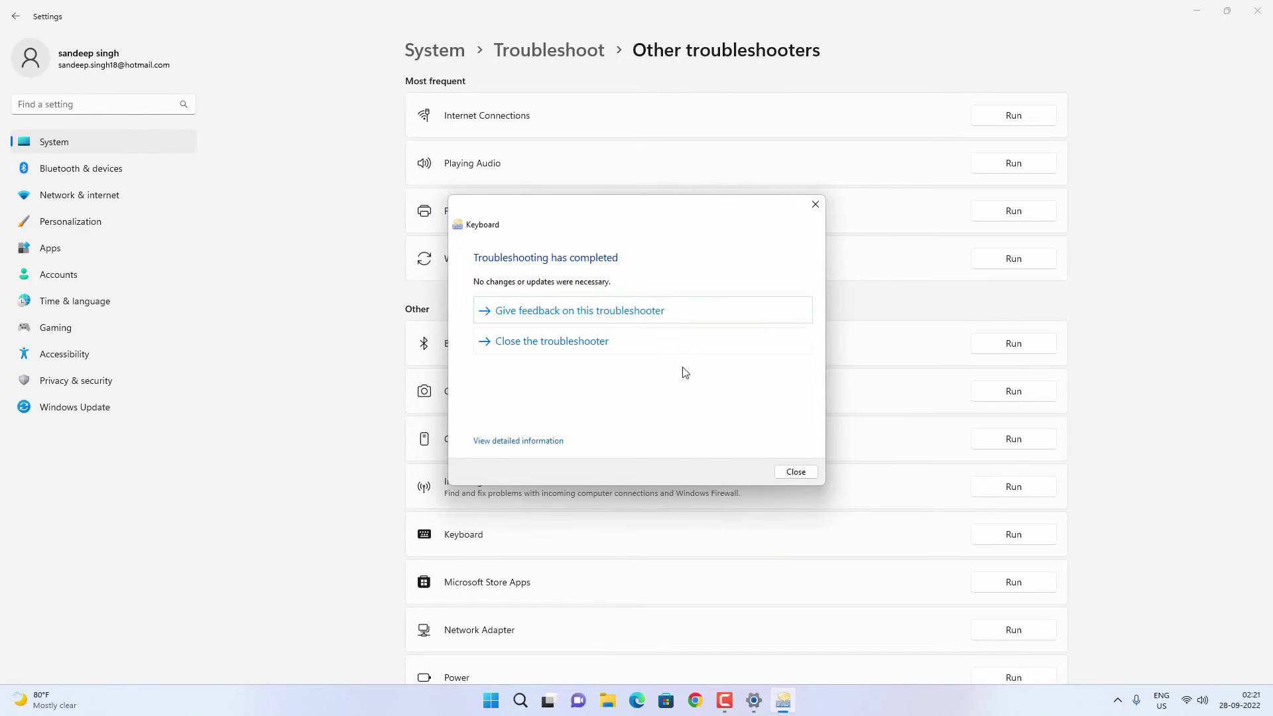
left_click(796, 472)
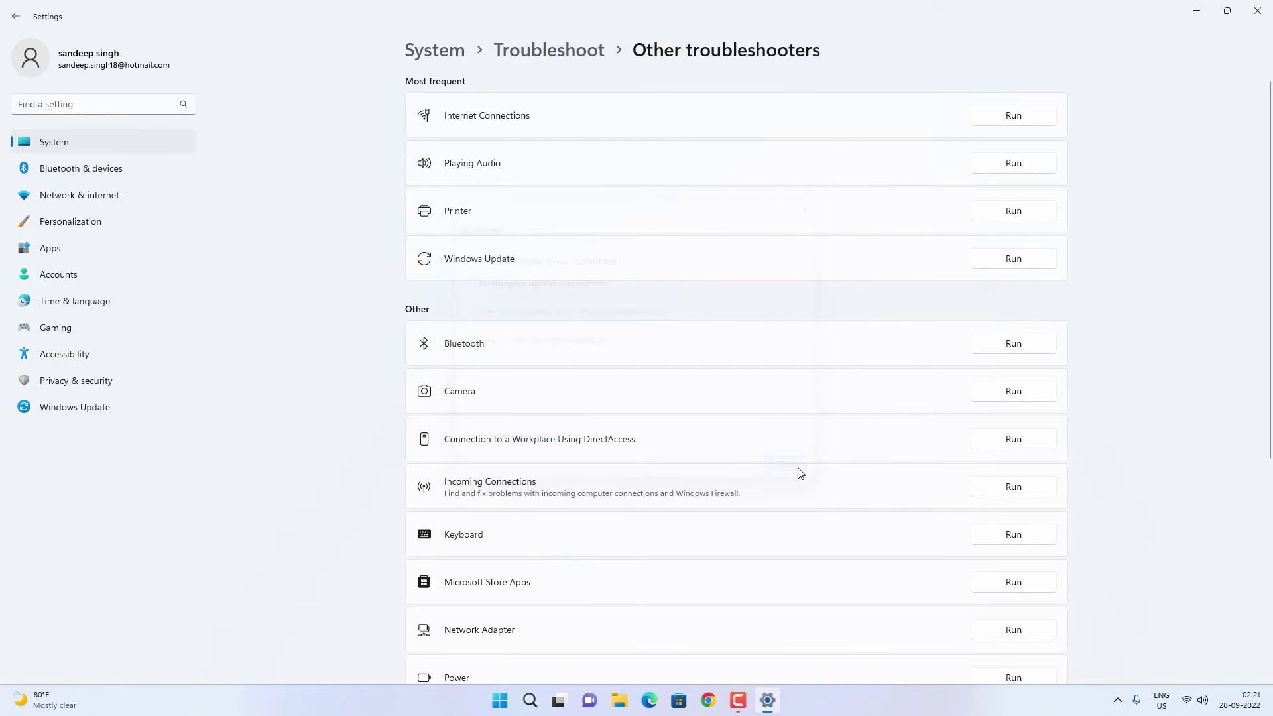
left_click(1263, 7)
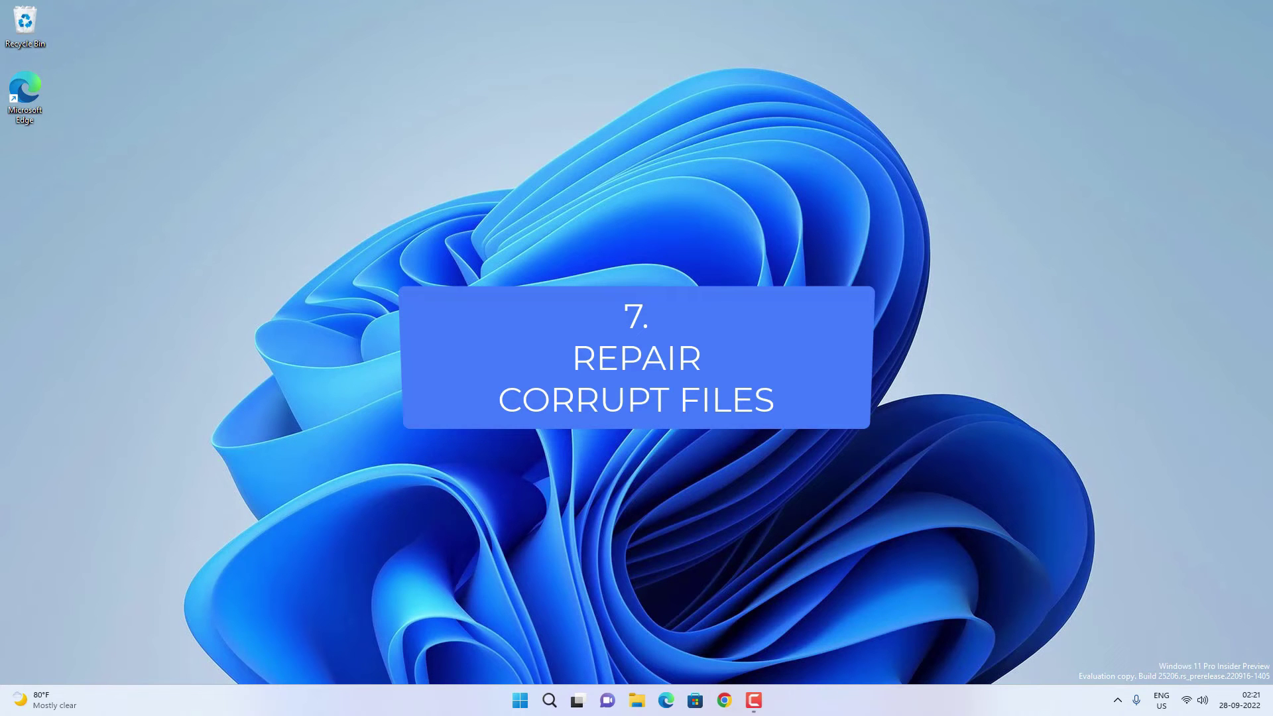
- Run sfc /scannow in an administrator Command Prompt, then exit it once no violations are found
left_click(548, 701)
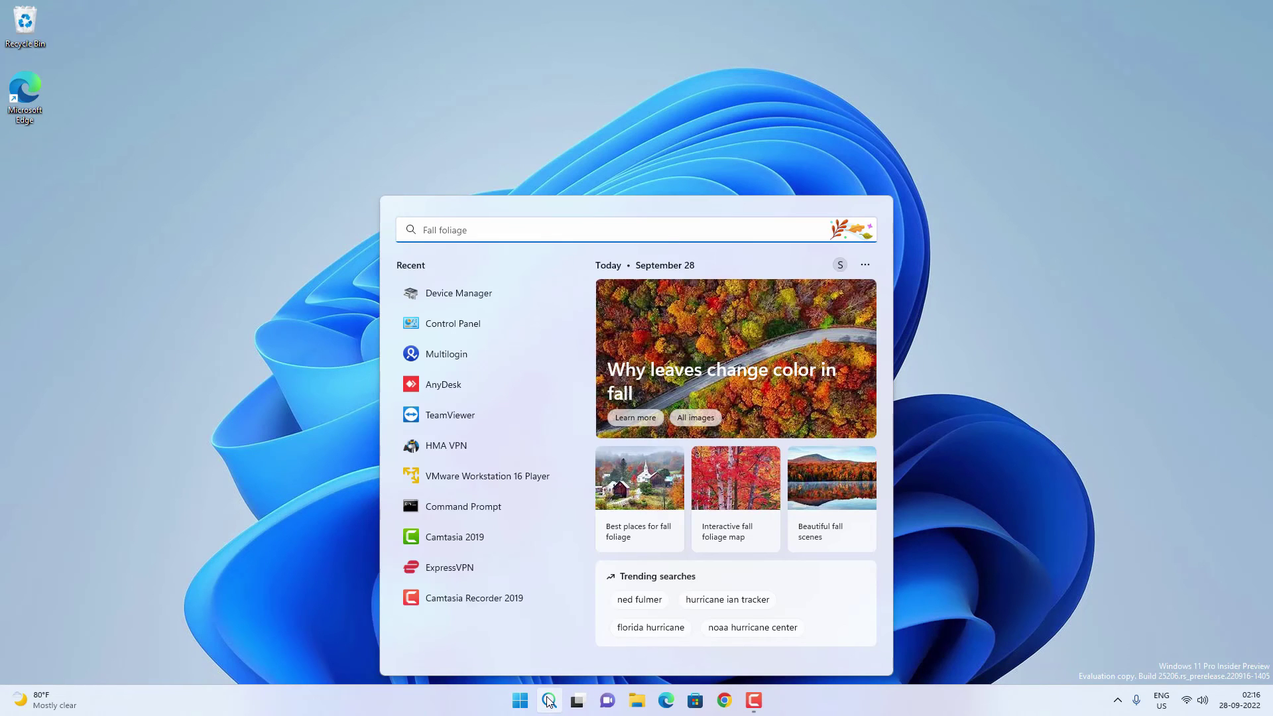
type("CMD")
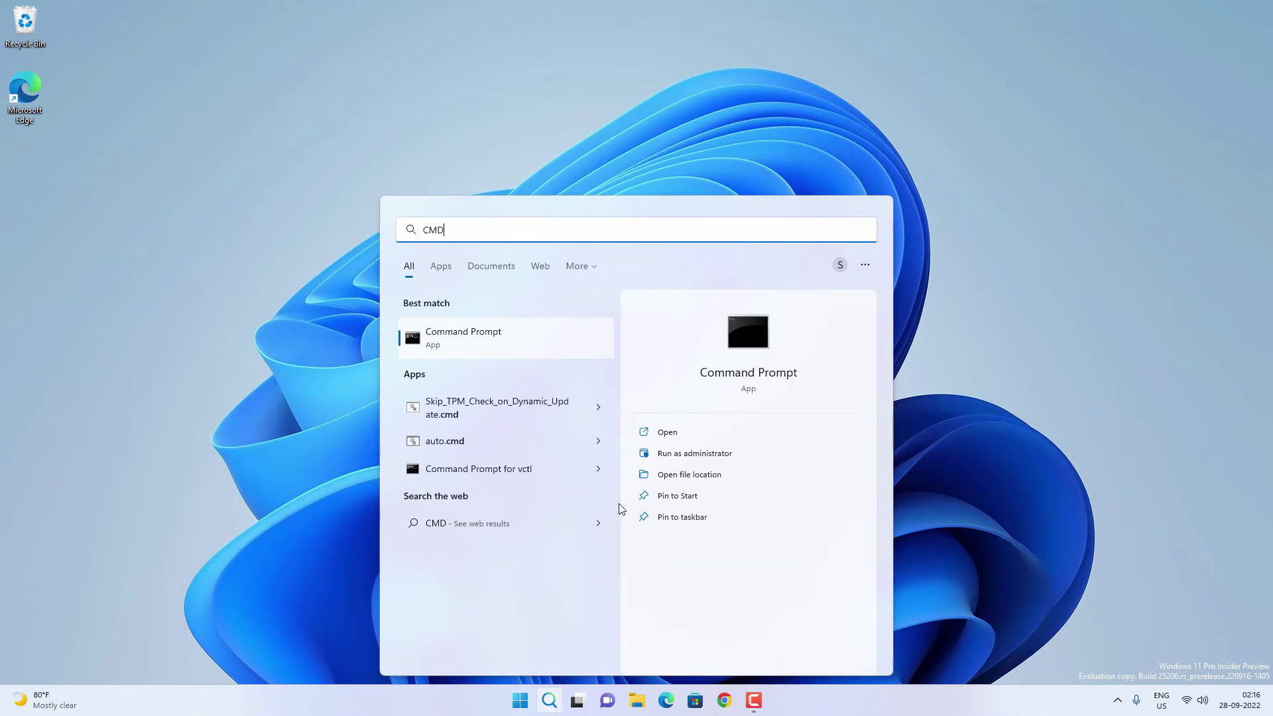
left_click(707, 458)
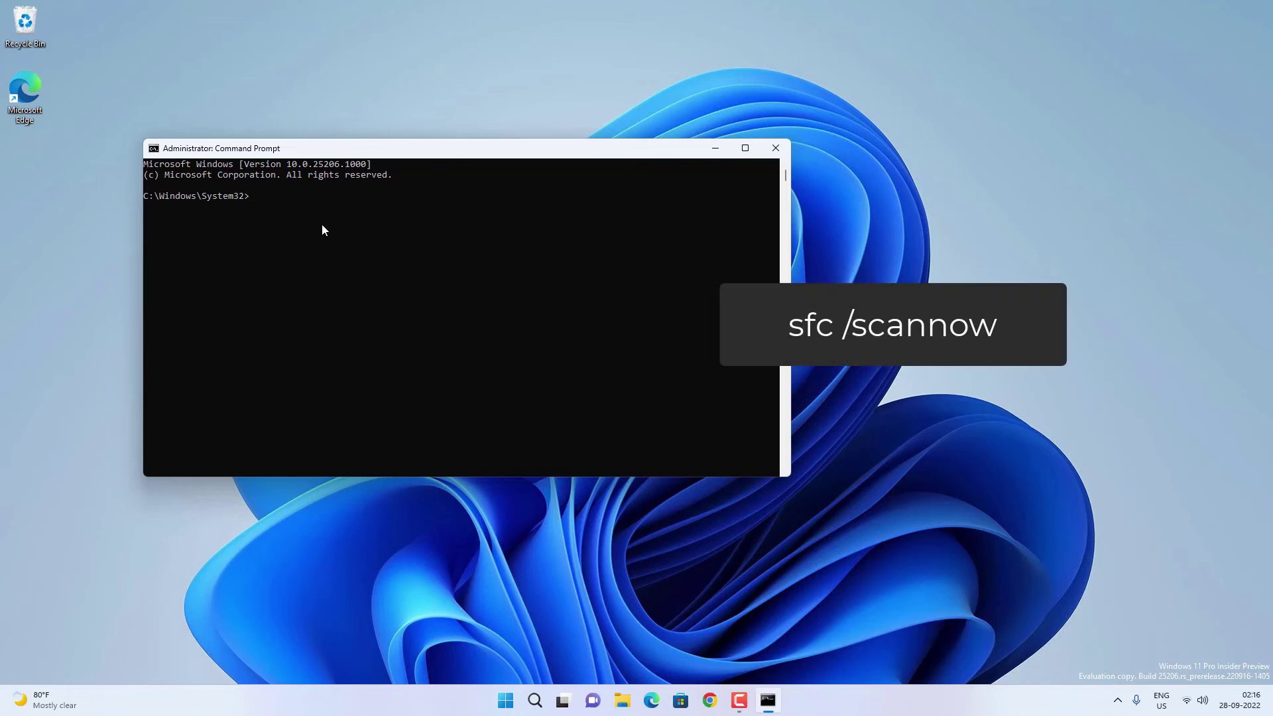
type("sfc /scannow")
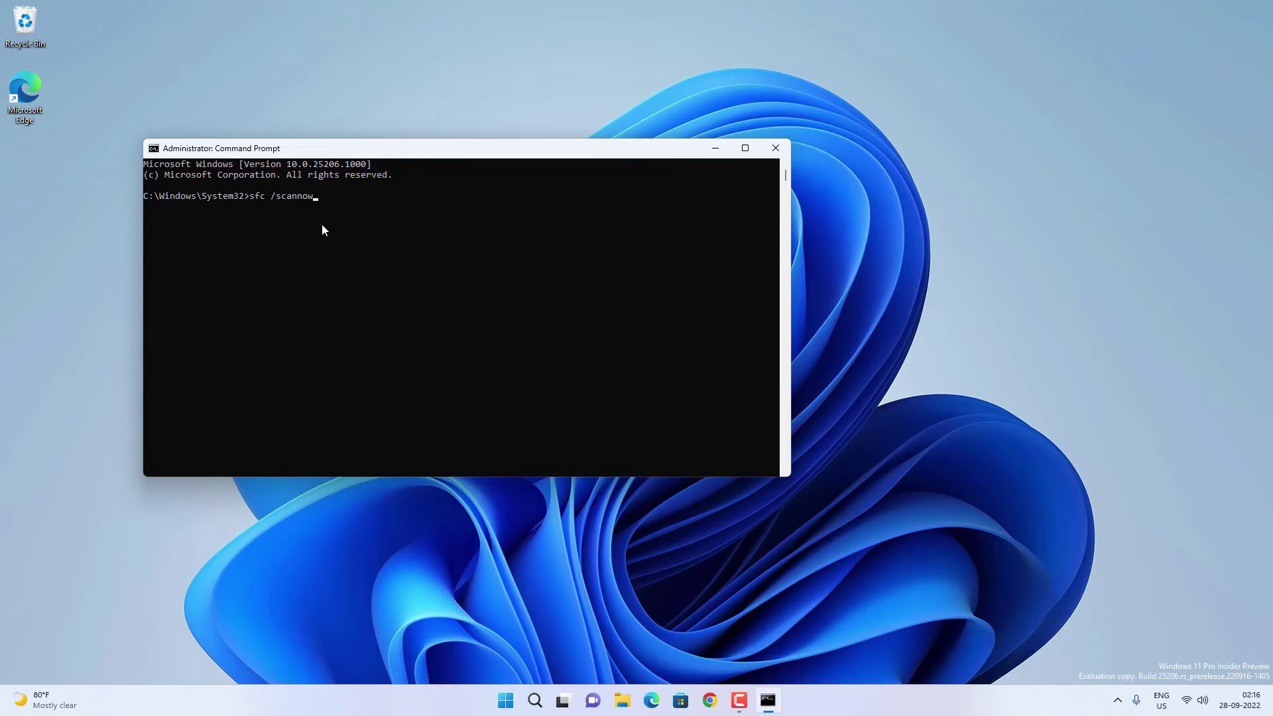
key("Return")
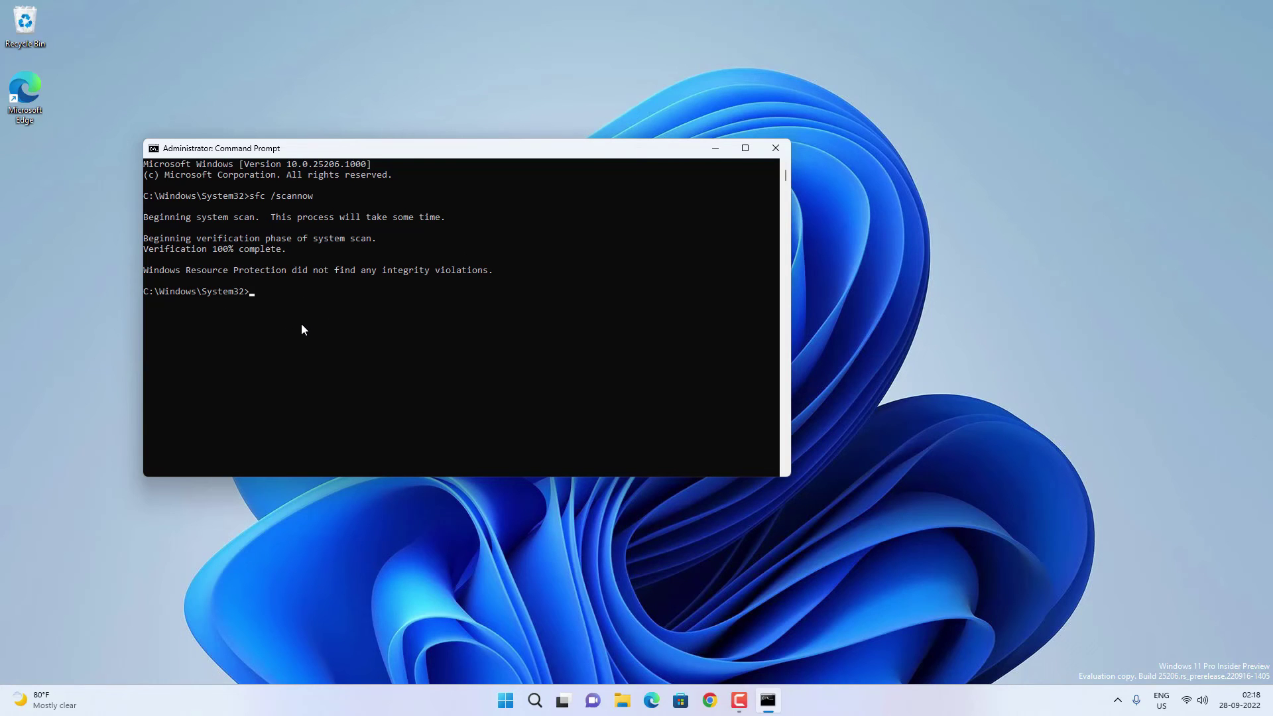
type("exit")
key("Return")
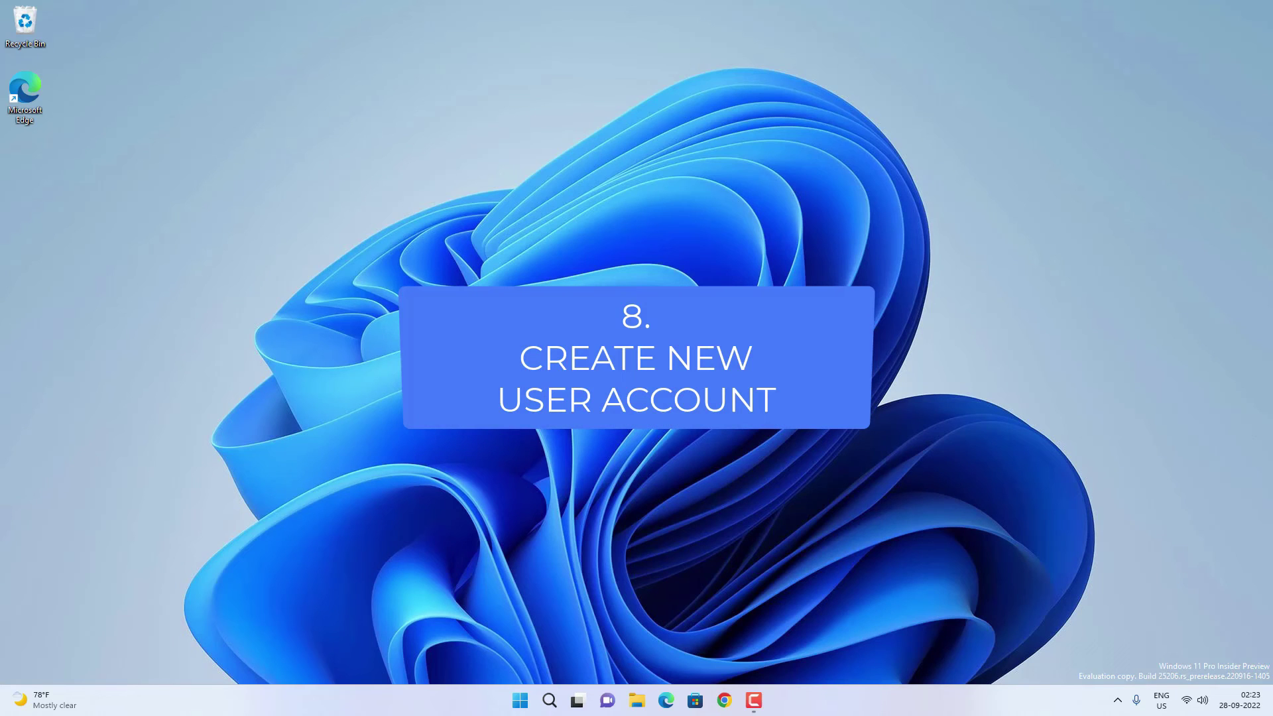
- Run 'net user administrator /active:yes' in an administrator Command Prompt
left_click(548, 704)
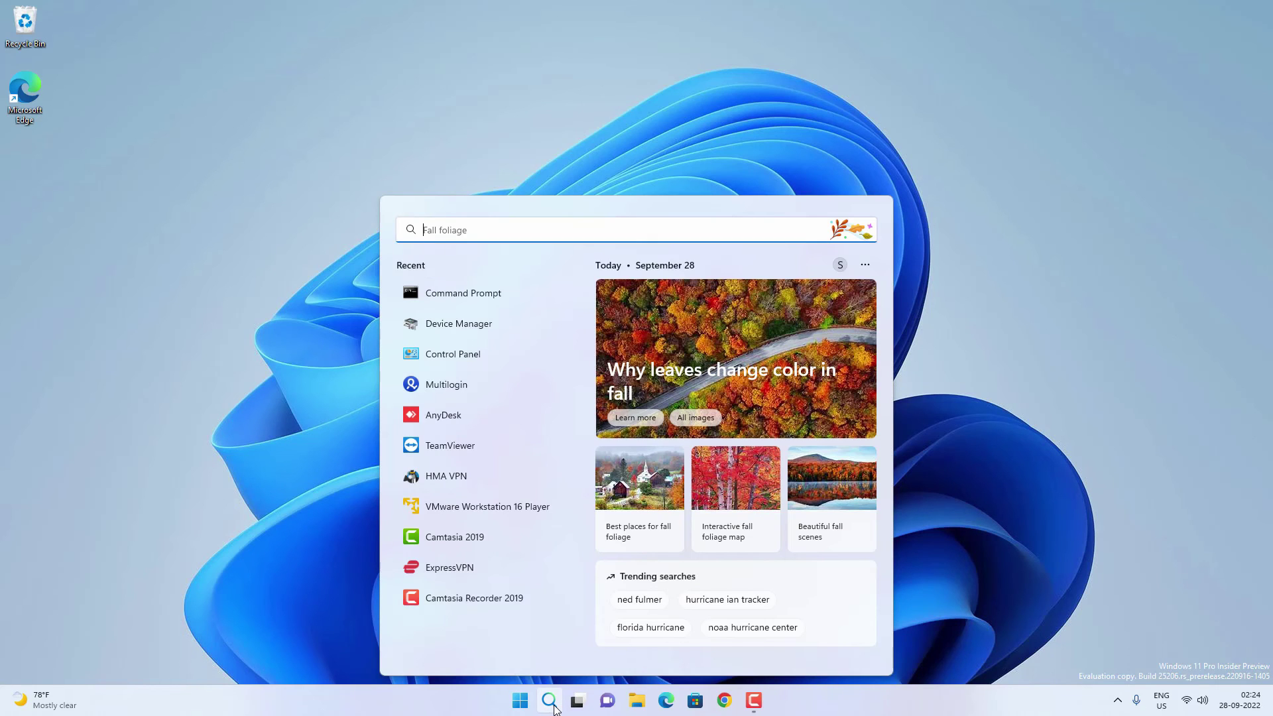
type("cmd")
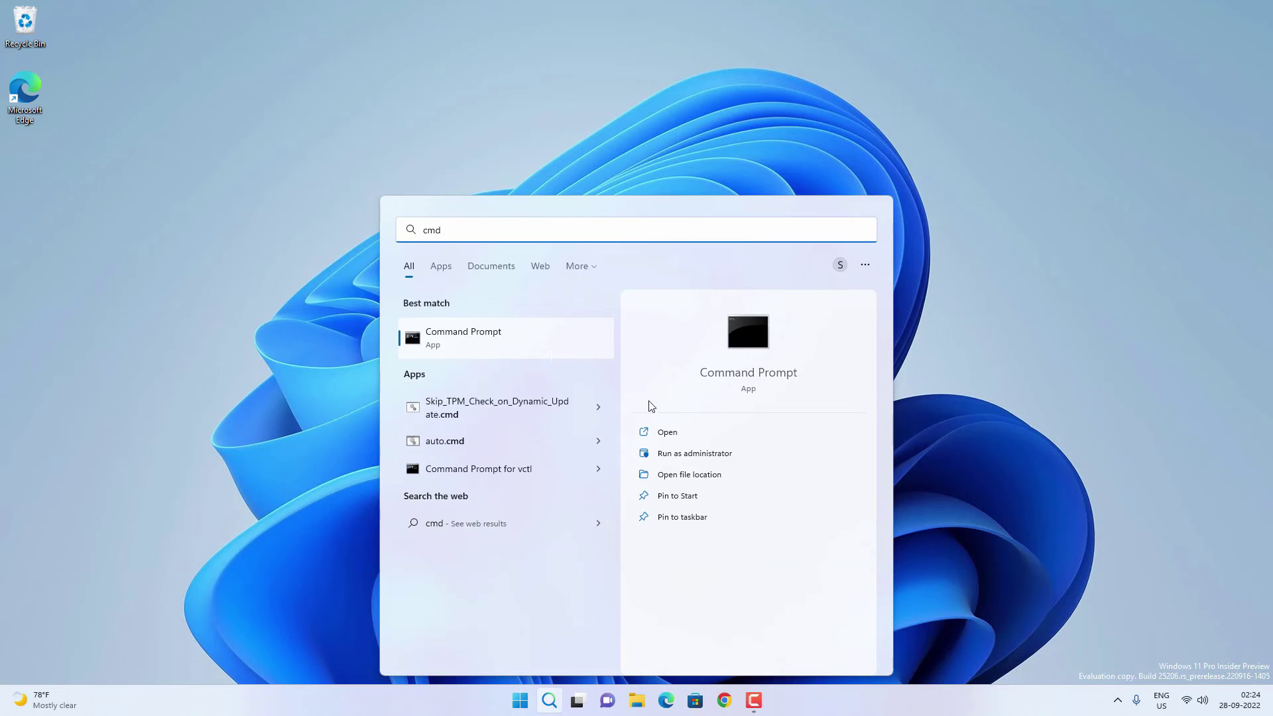
left_click(702, 457)
left_click_drag(409, 70, 684, 206)
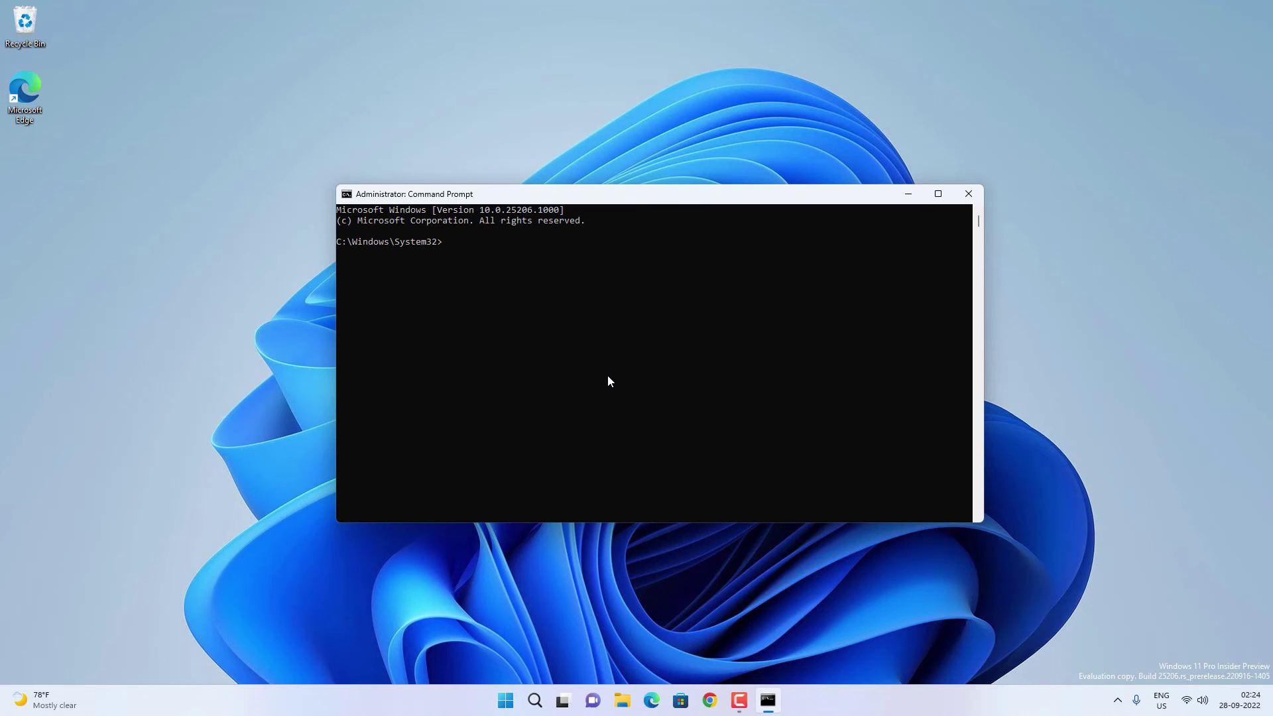
type("net user ad")
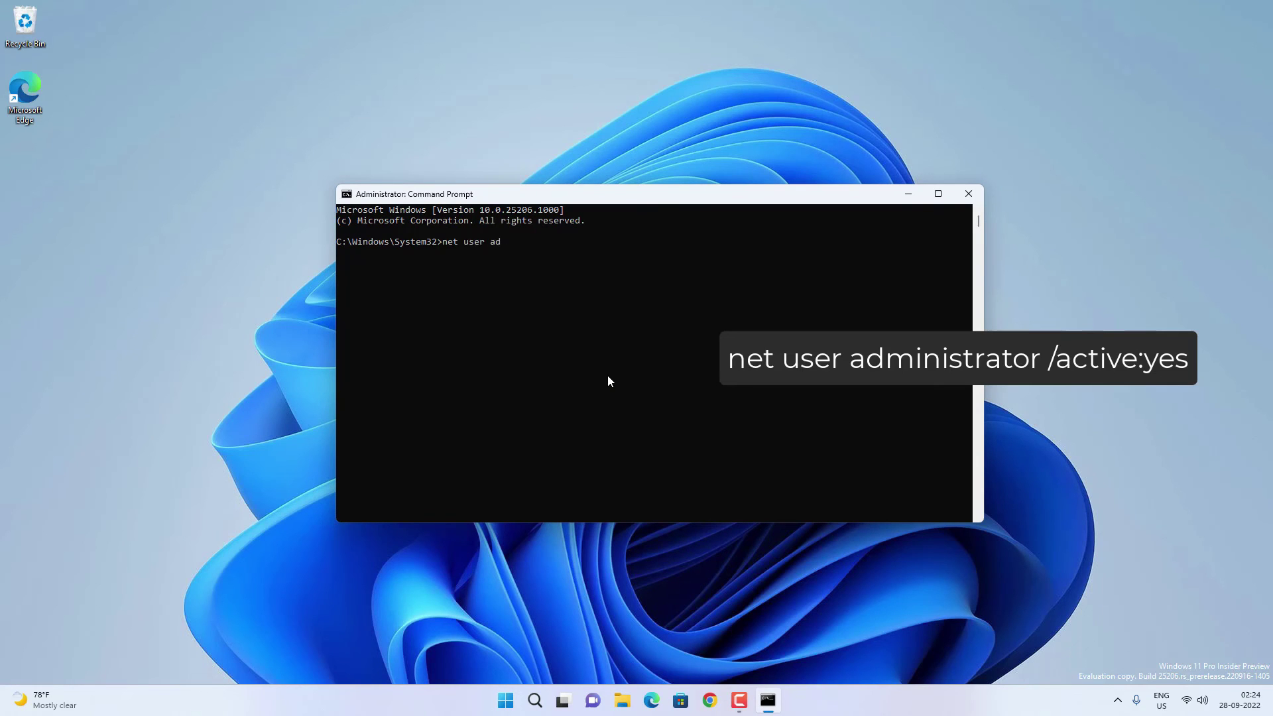
type("ministrator /active")
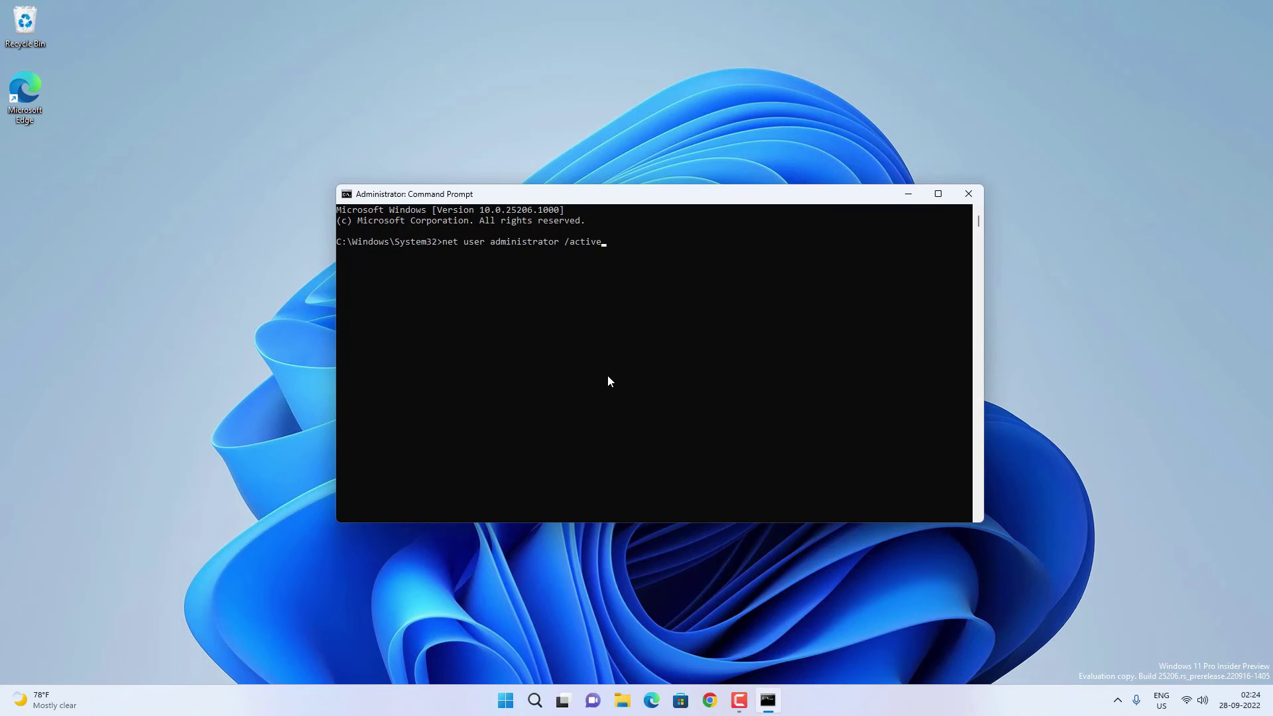
type(":yes")
key("Return")
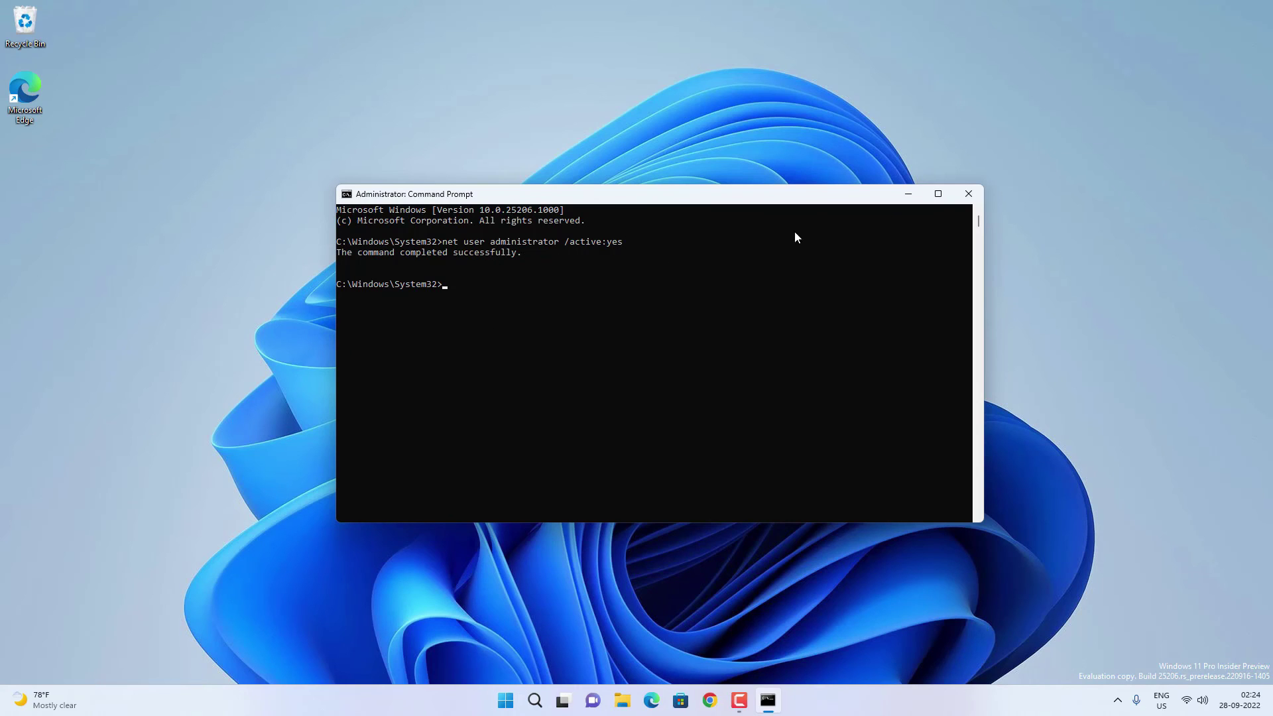
- Close Command Prompt and show the Start menu's account list, now including Administrator
left_click(968, 193)
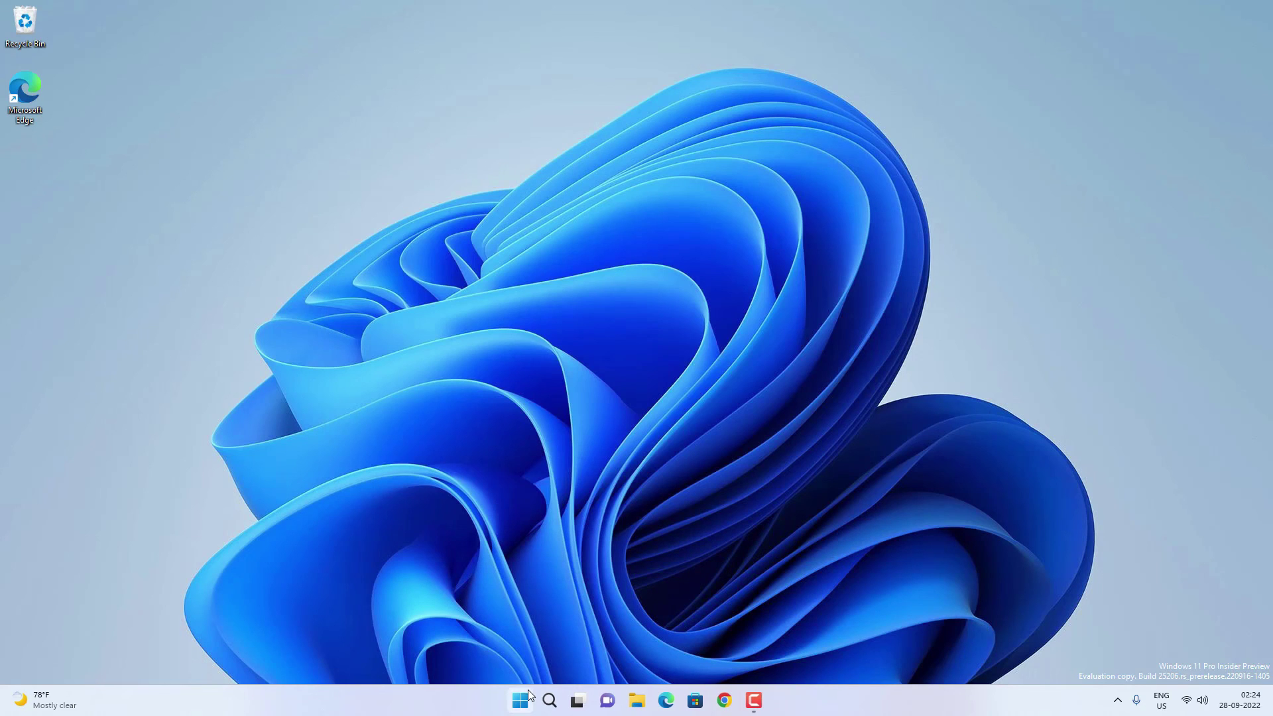
left_click(520, 700)
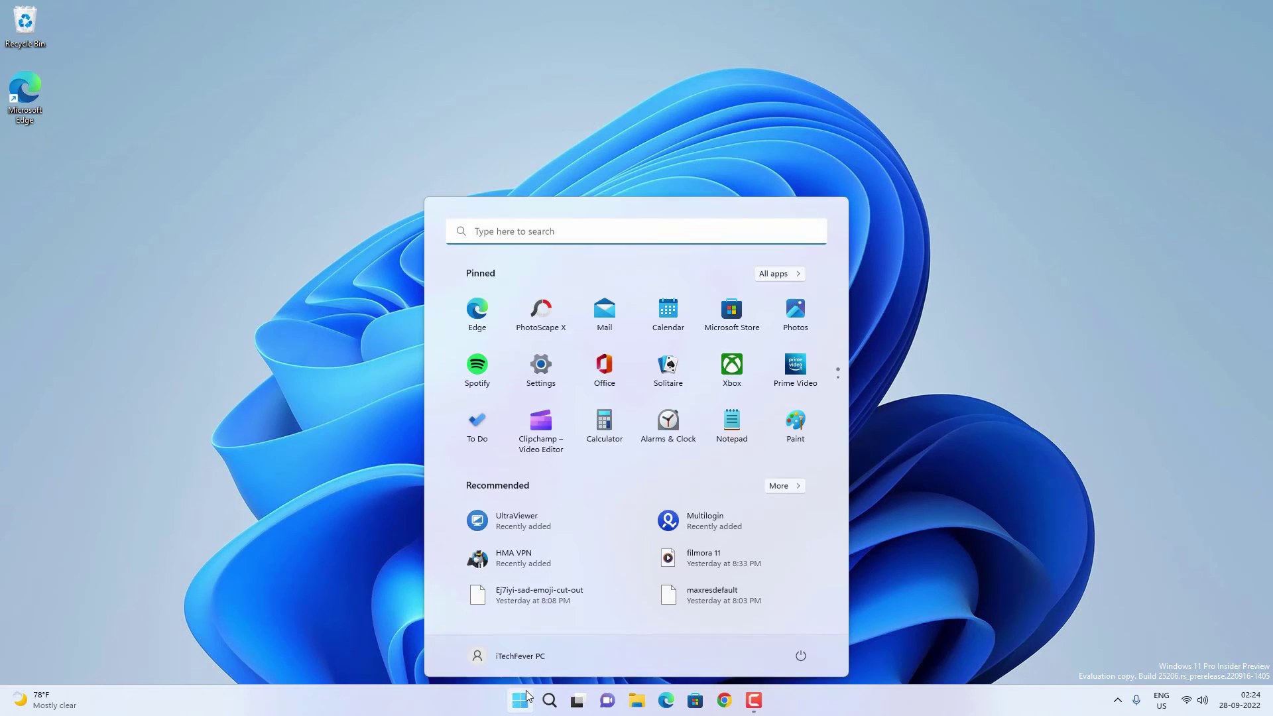
left_click(531, 655)
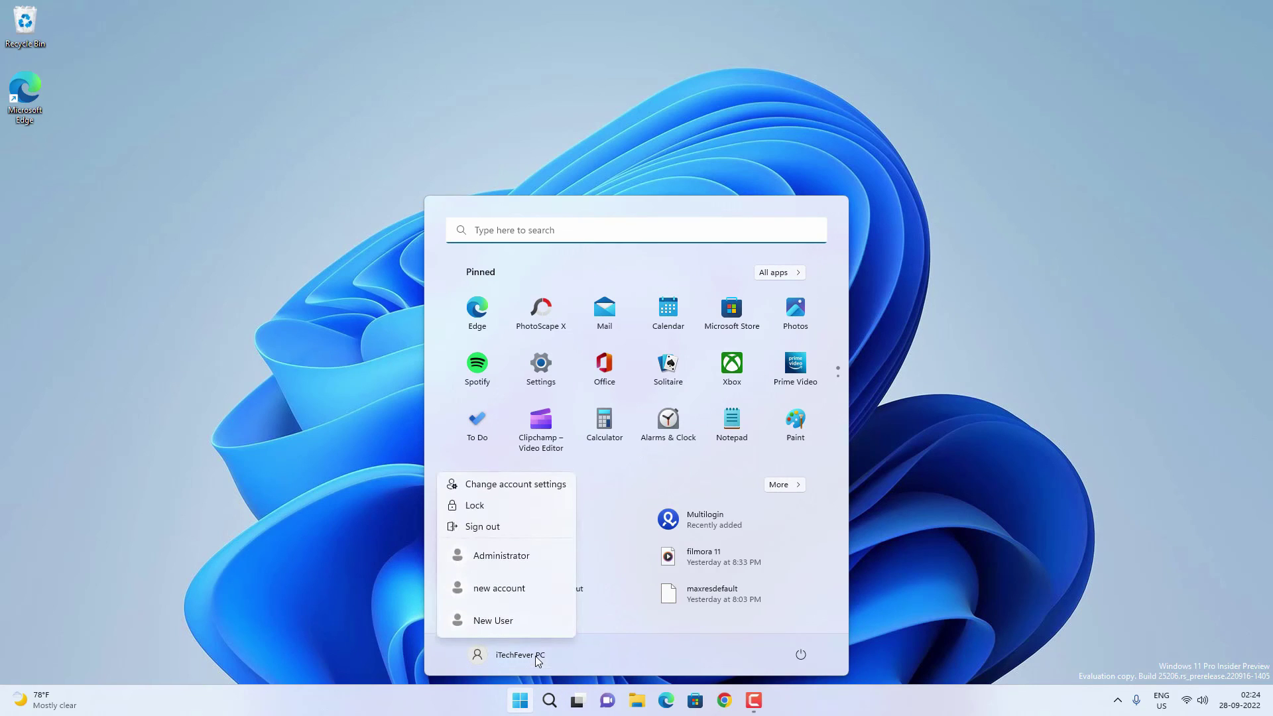